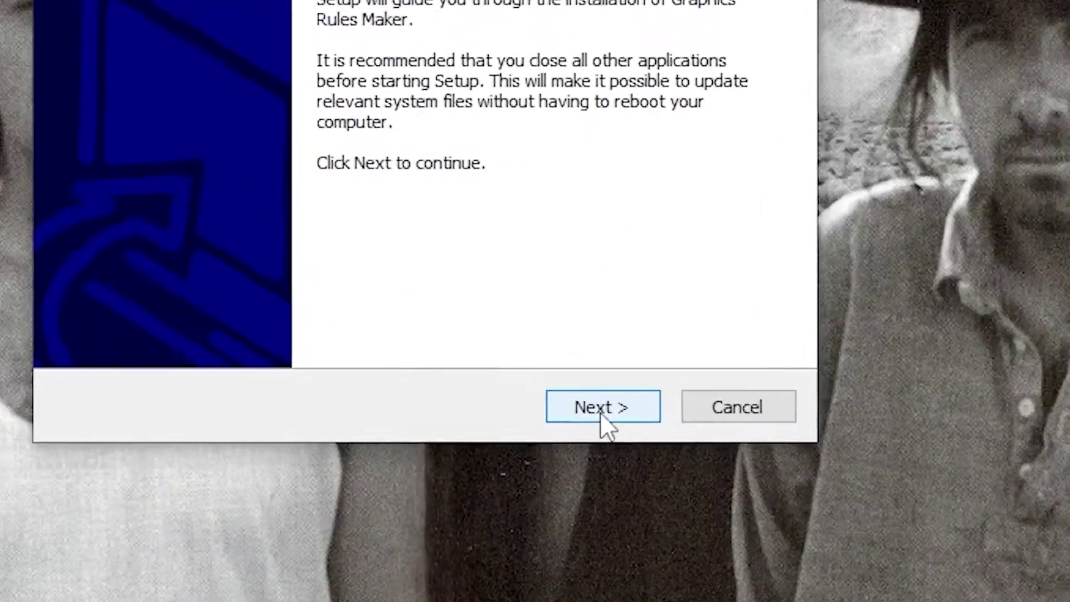
Accept the Graphics Rules Maker licence, browse the destination folders and continue without creating Start Menu shortcuts
click(616, 413)
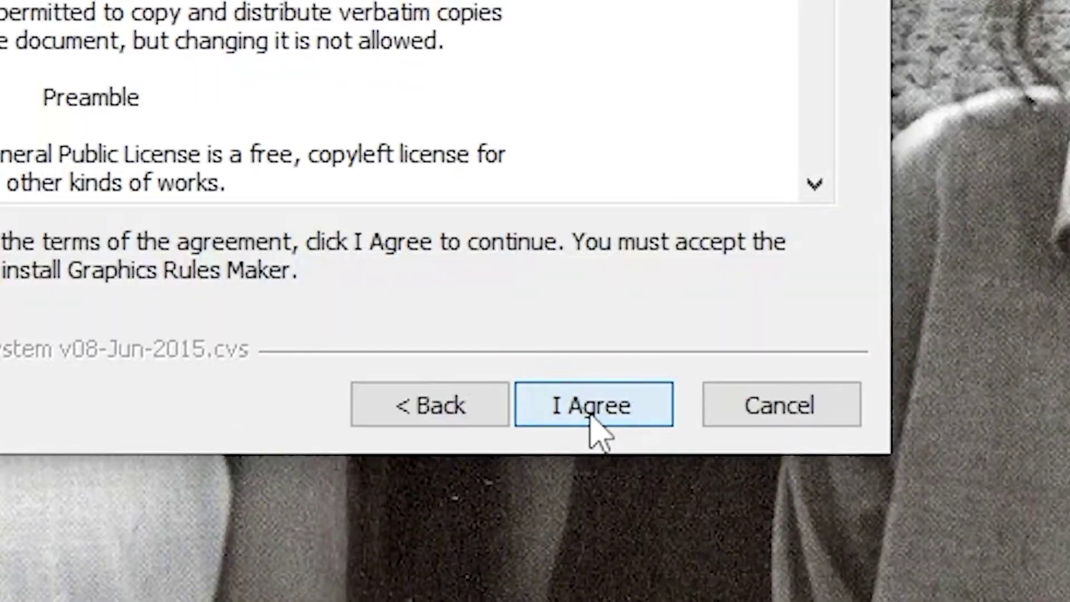
click(615, 413)
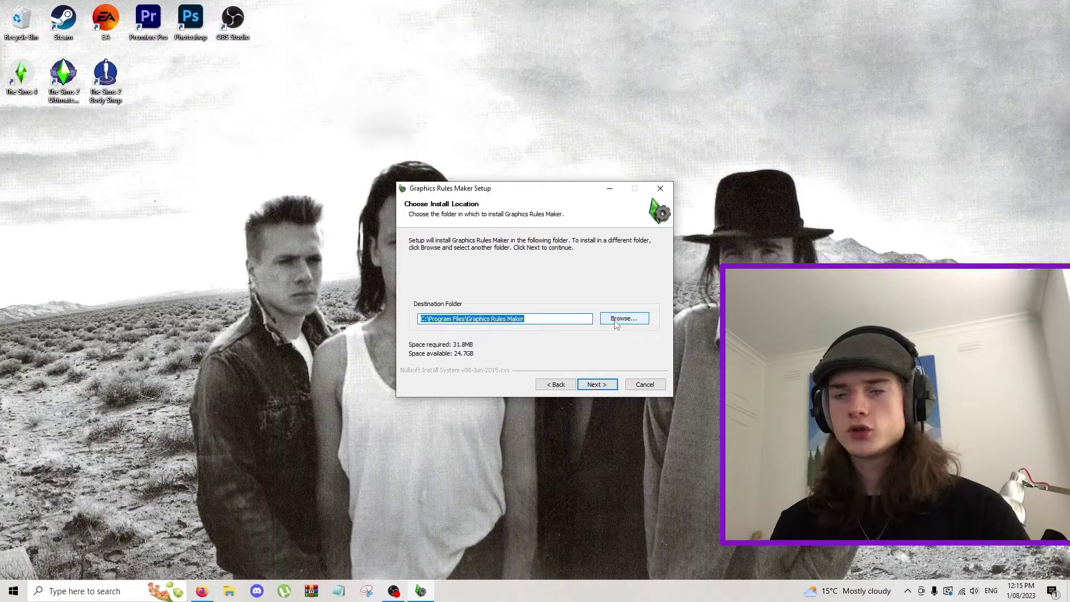
click(917, 284)
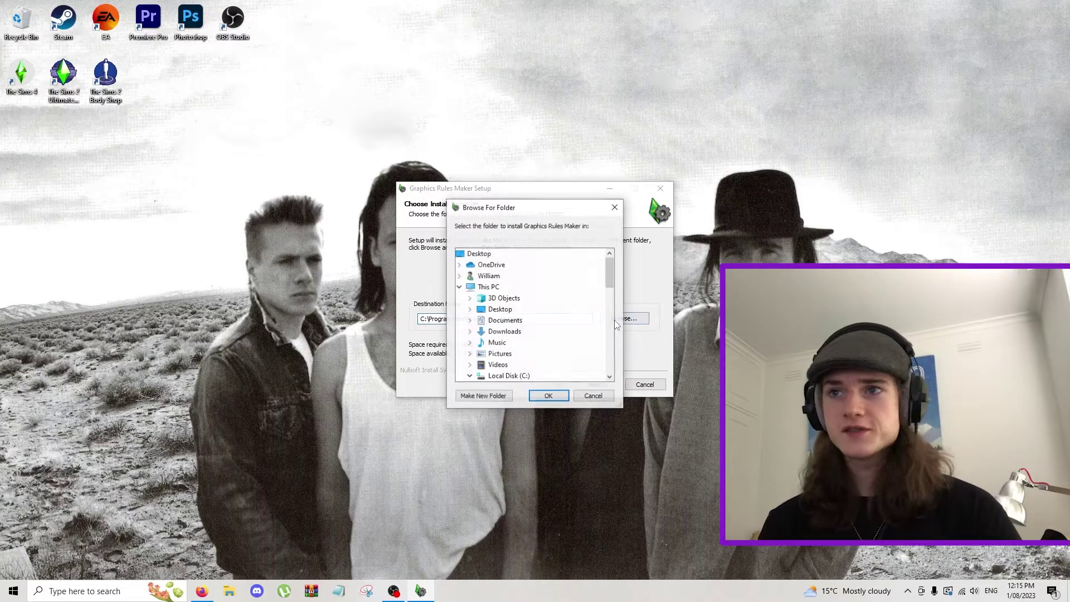
drag(613, 282, 607, 354)
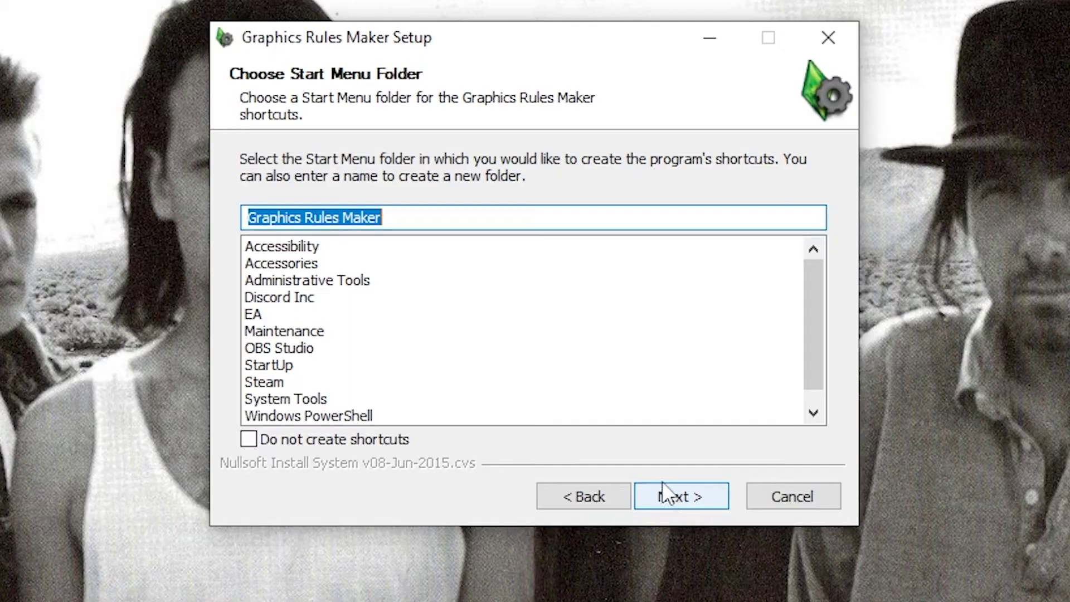
click(249, 440)
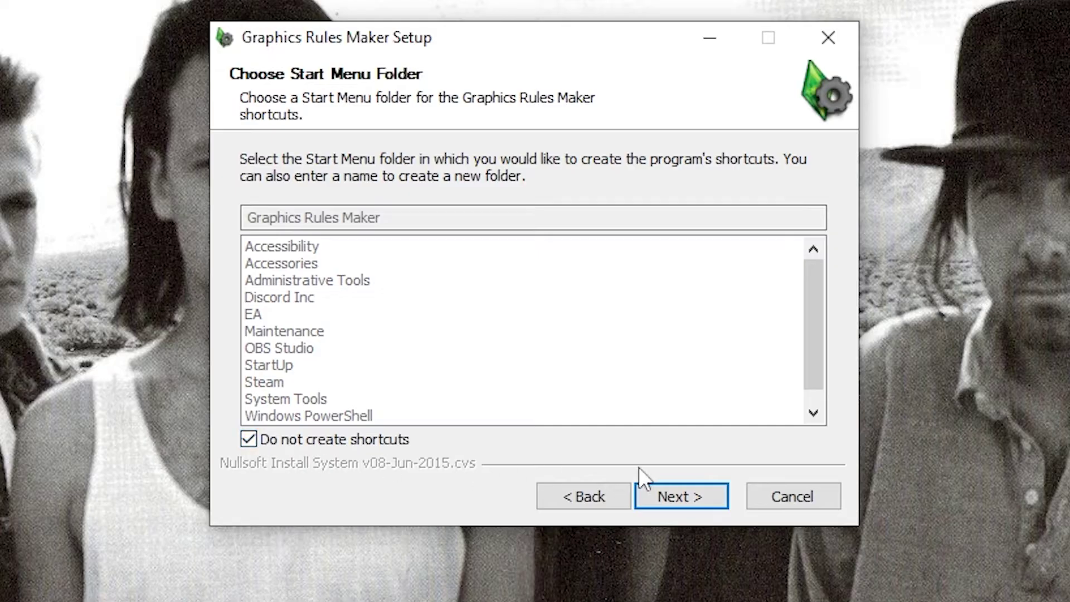
click(667, 492)
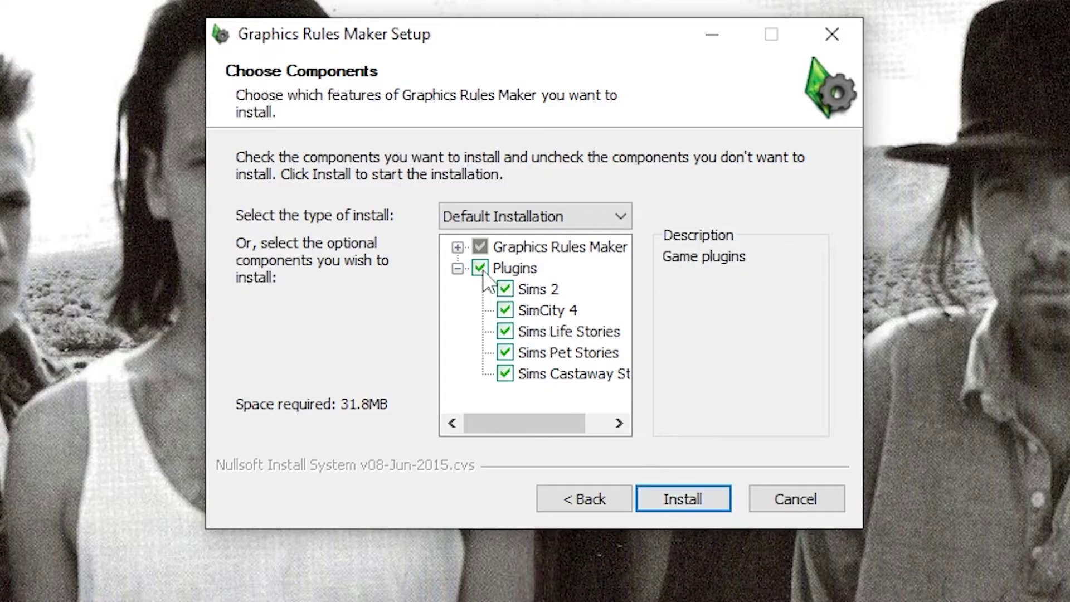
Install Graphics Rules Maker with only the Sims 2 plugin and finish setup with the program set to run
click(481, 269)
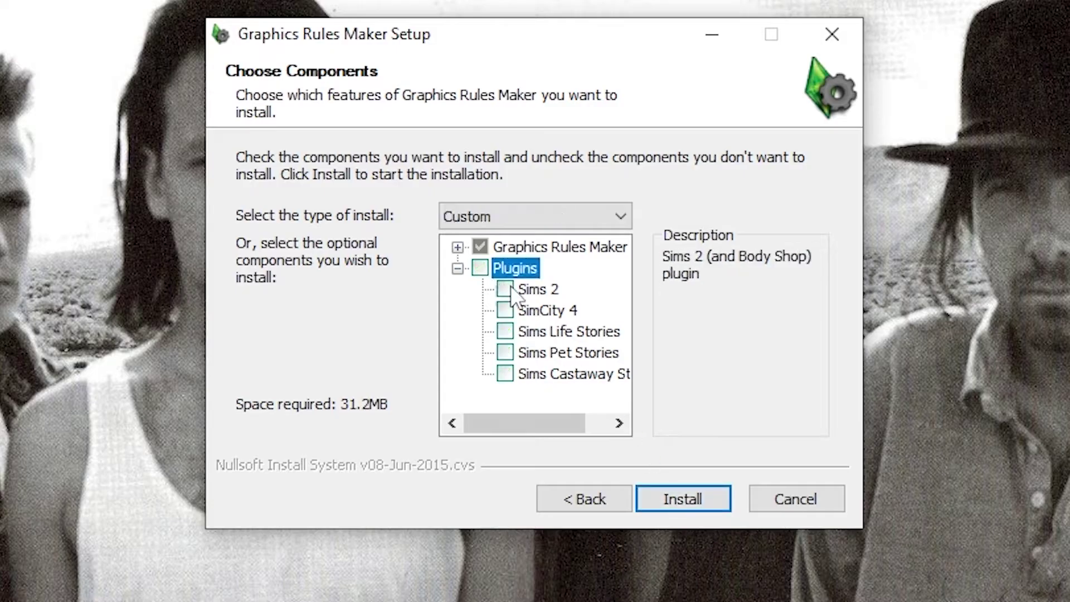
click(505, 289)
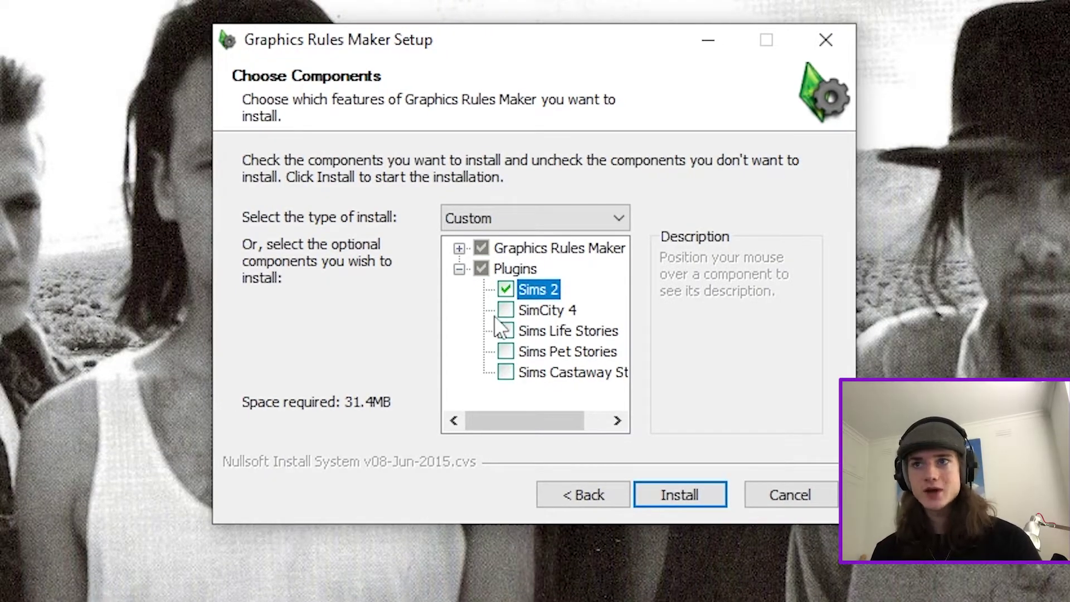
click(505, 310)
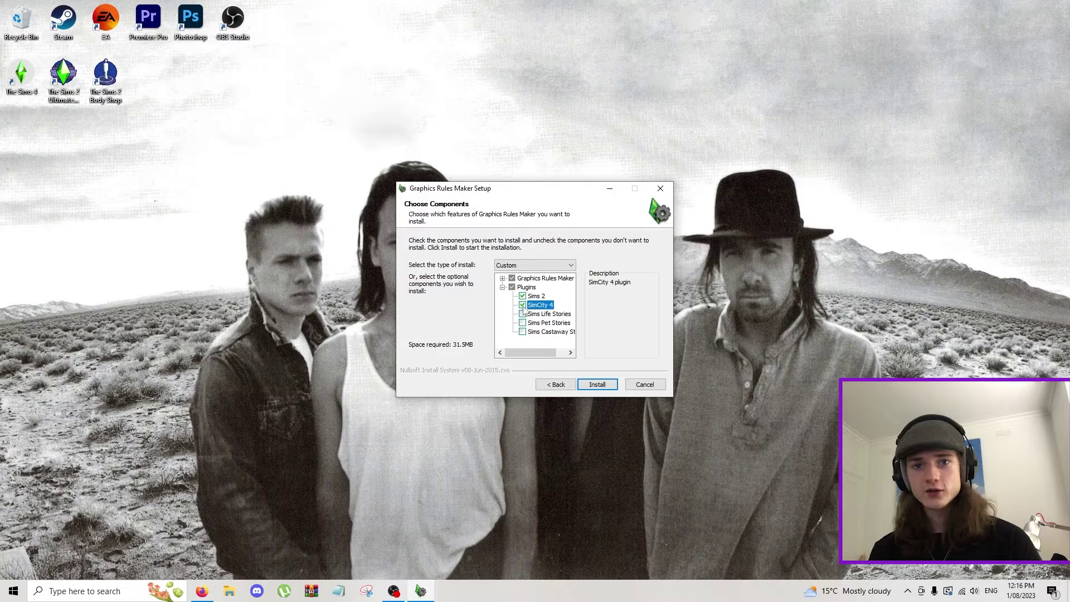
click(511, 287)
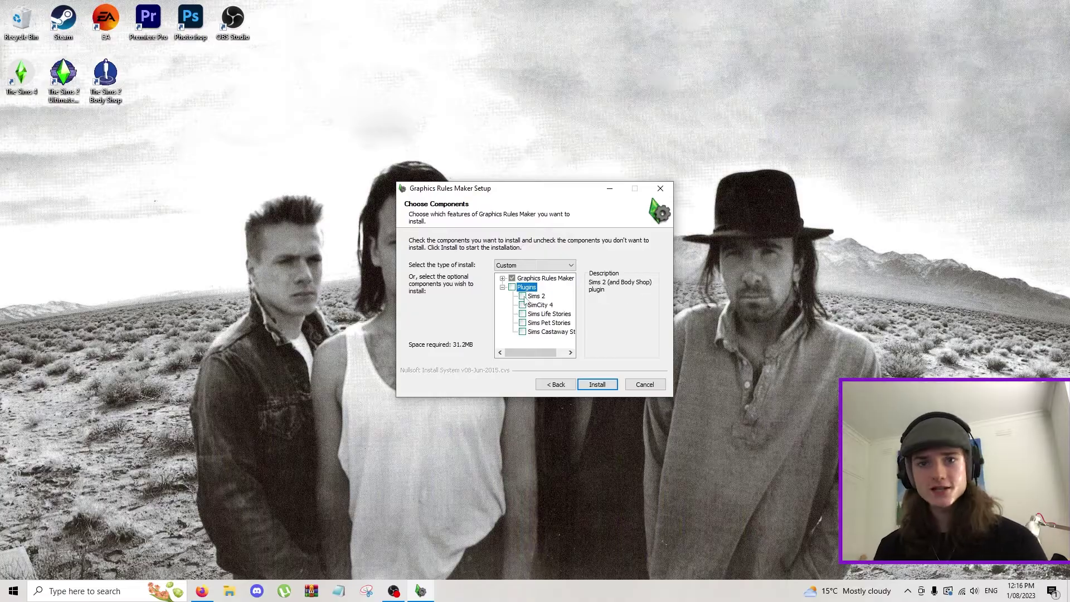
click(522, 296)
click(594, 384)
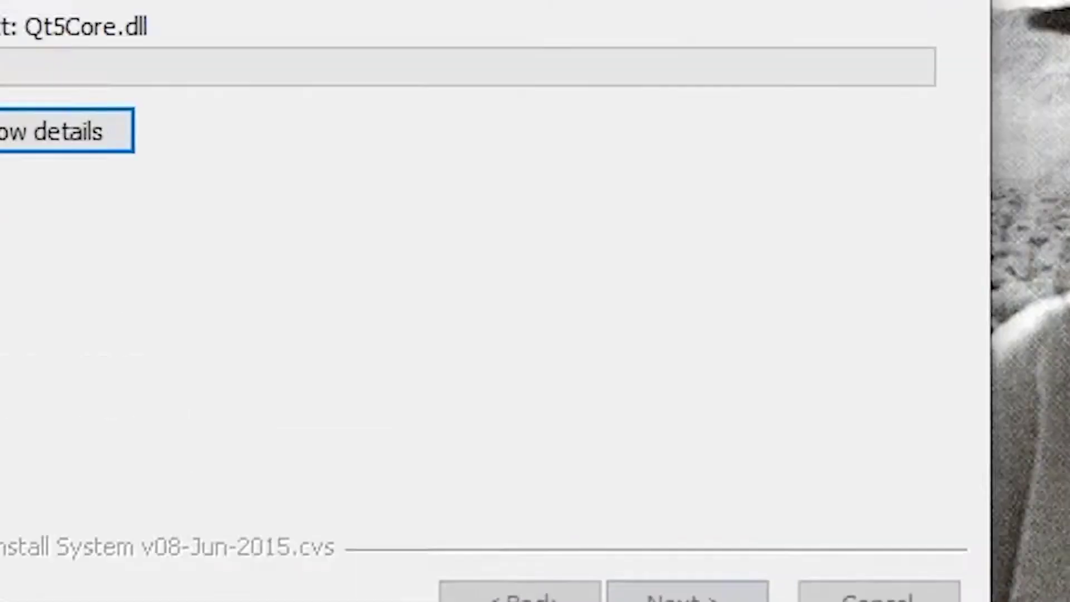
click(454, 257)
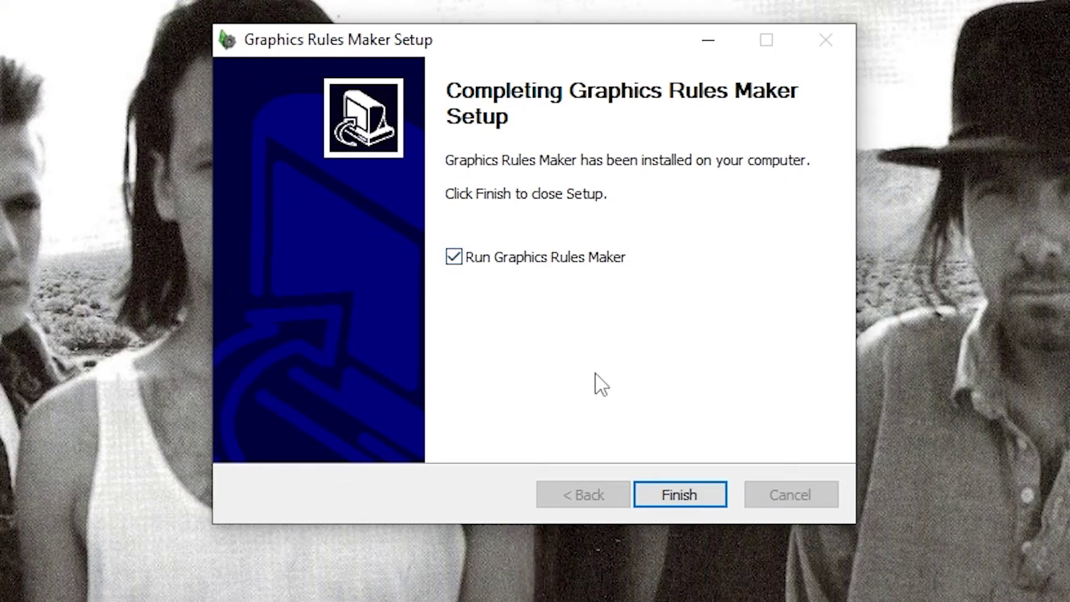
click(663, 495)
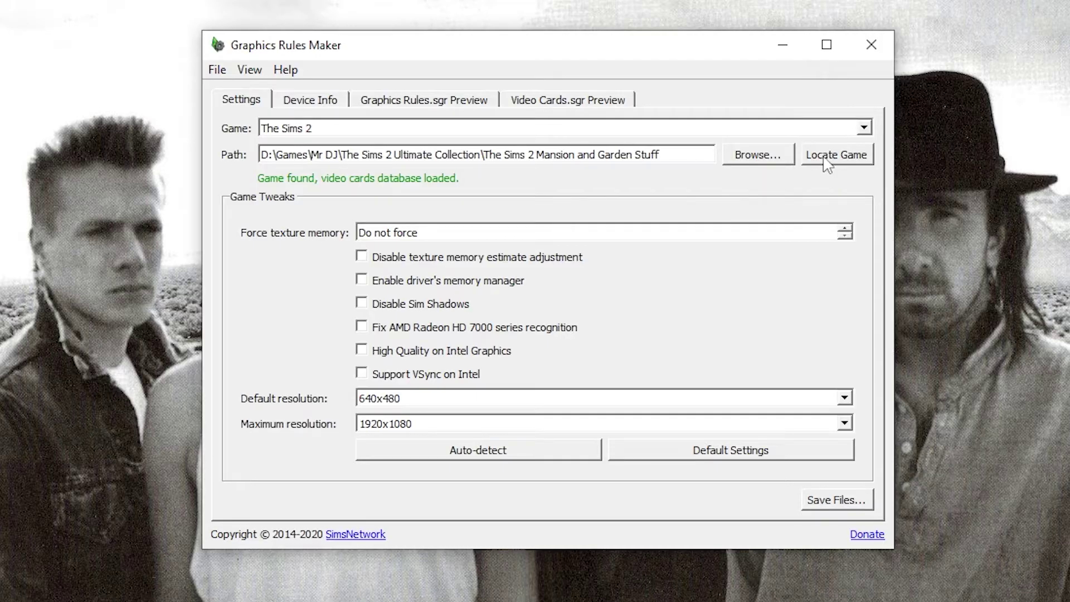
Locate the game's installation path automatically and choose The Sims 2 as the game
click(764, 162)
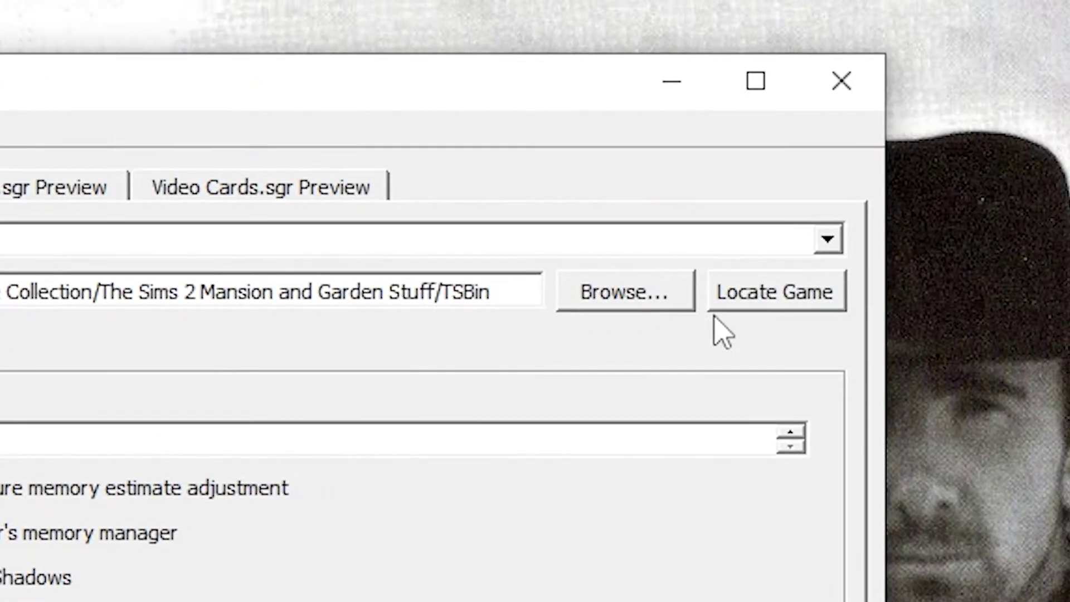
click(780, 307)
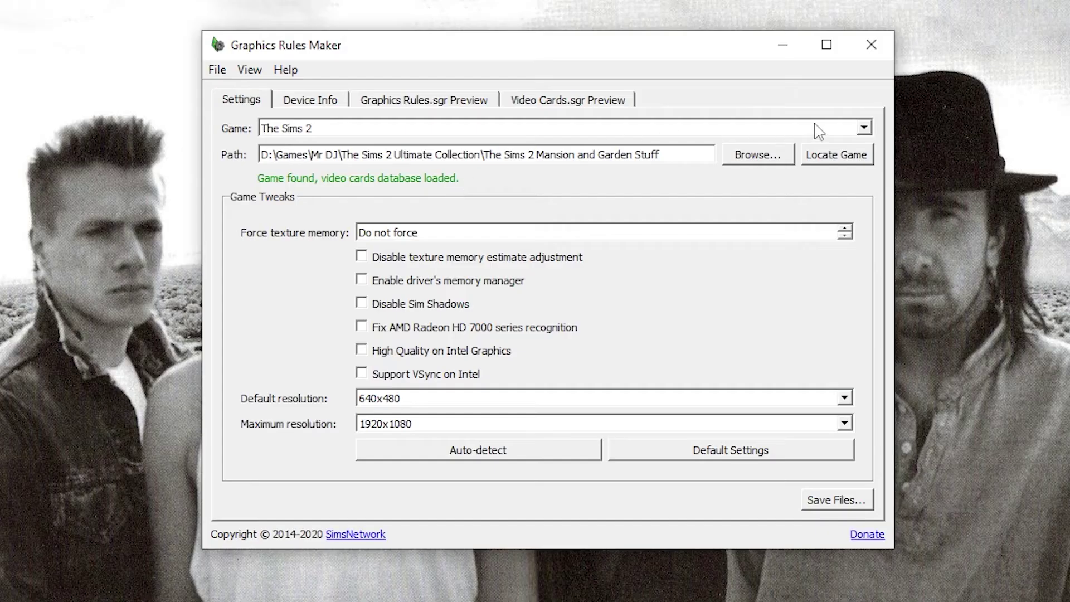
click(871, 128)
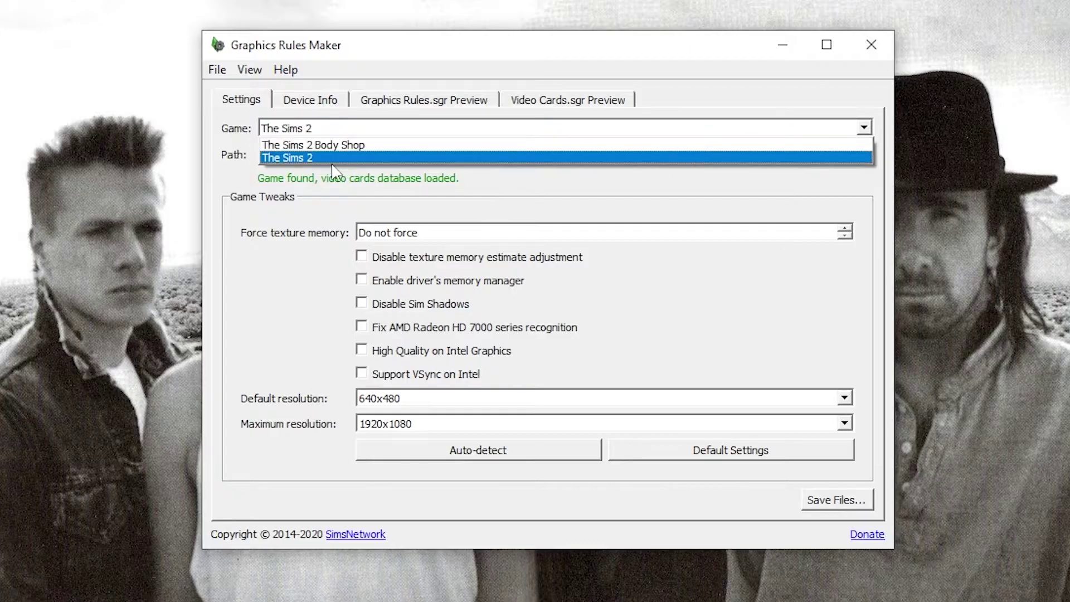
click(310, 158)
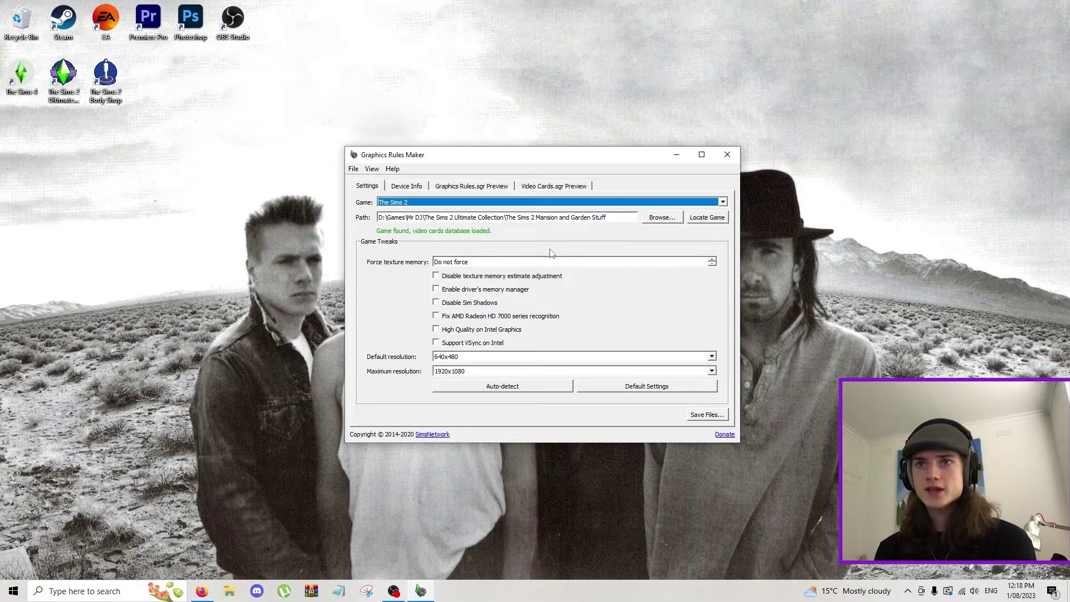
Force texture memory to 4096 Mb, disable the texture memory estimate adjustment and enable the driver's memory manager
key(Tab)
key(Tab)
key(Tab)
key(Tab)
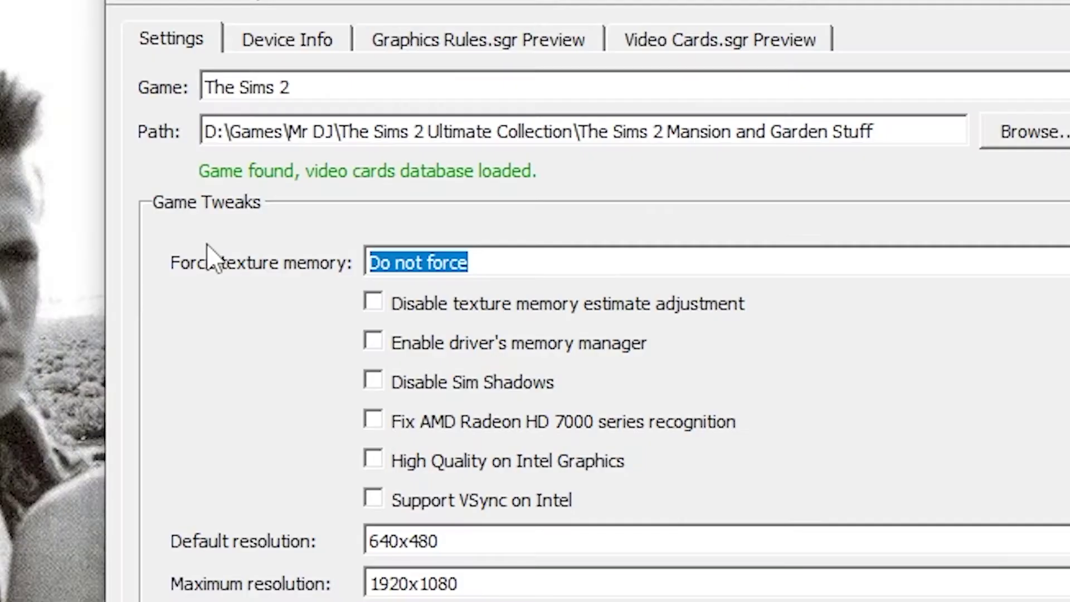
text(4096 Mb)
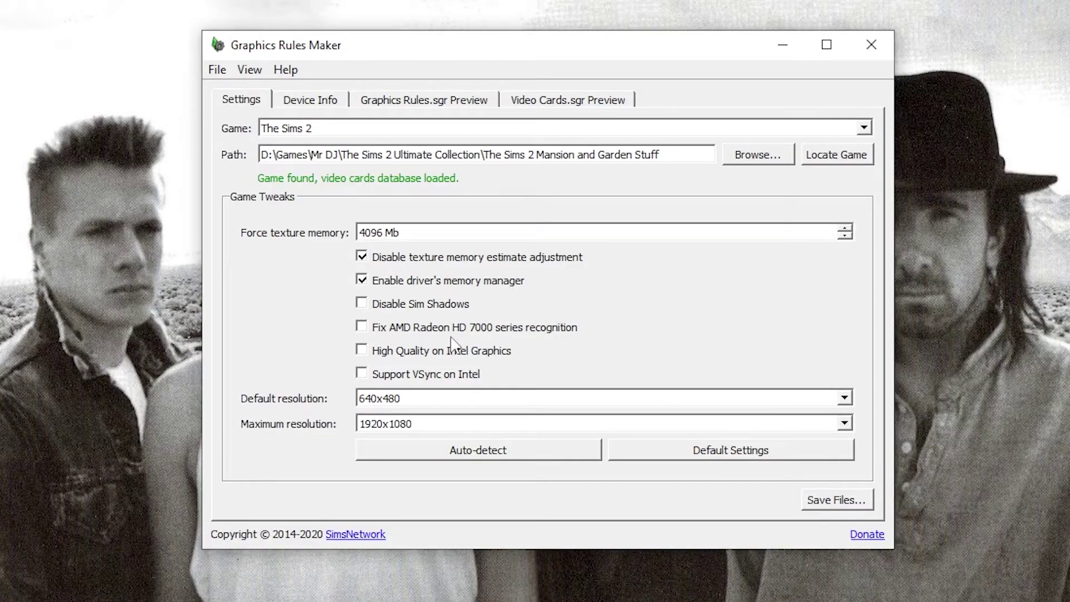
click(362, 330)
mouse_move(528, 302)
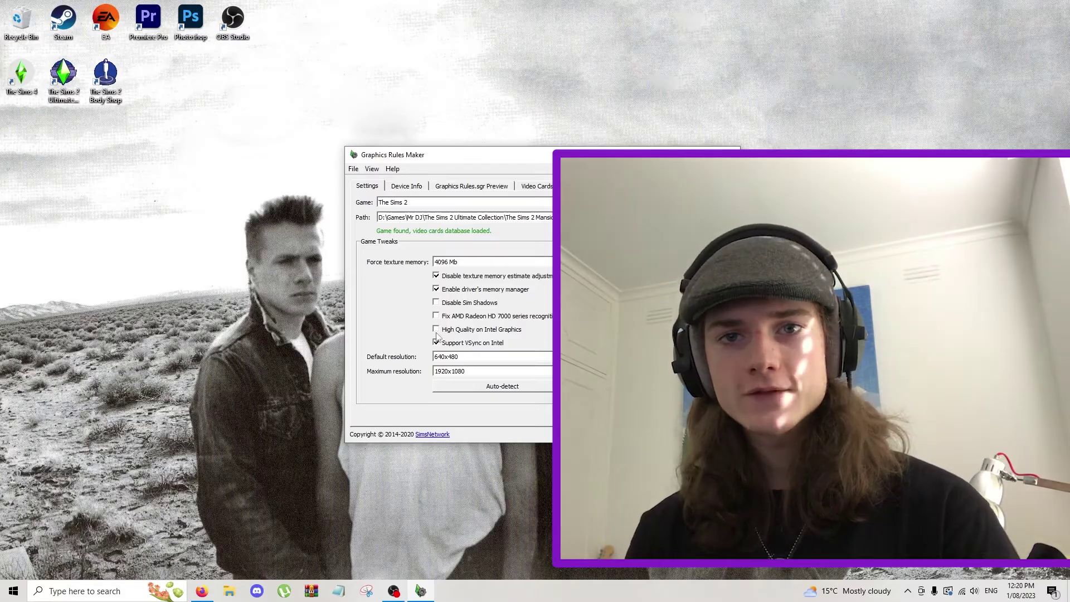
Set the default resolution to 1920x1080, keep the maximum resolution at 1920x1080, and save the graphics files
click(712, 356)
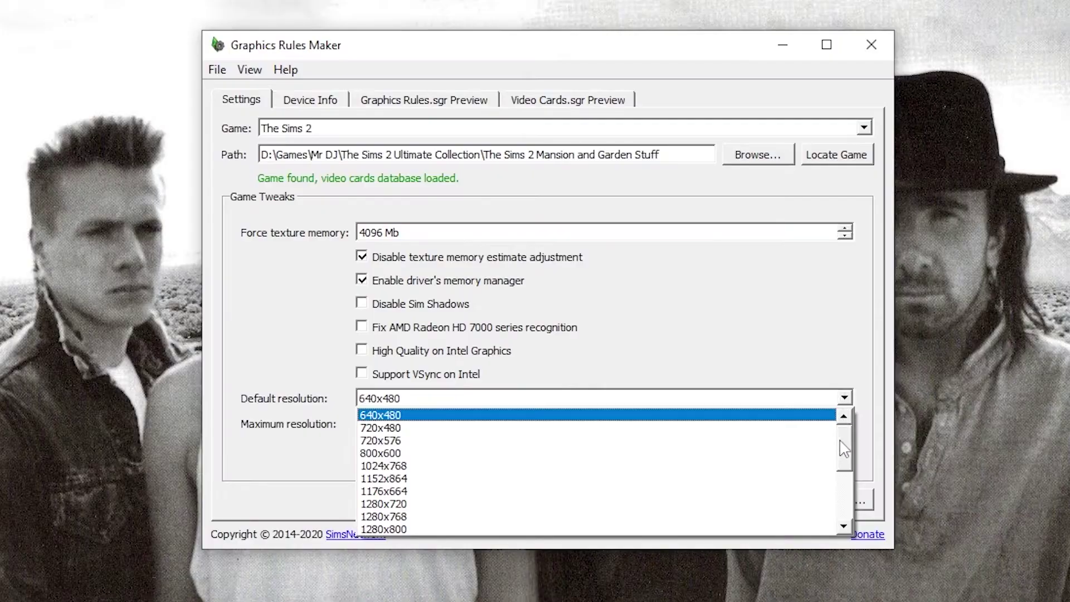
click(710, 400)
click(802, 529)
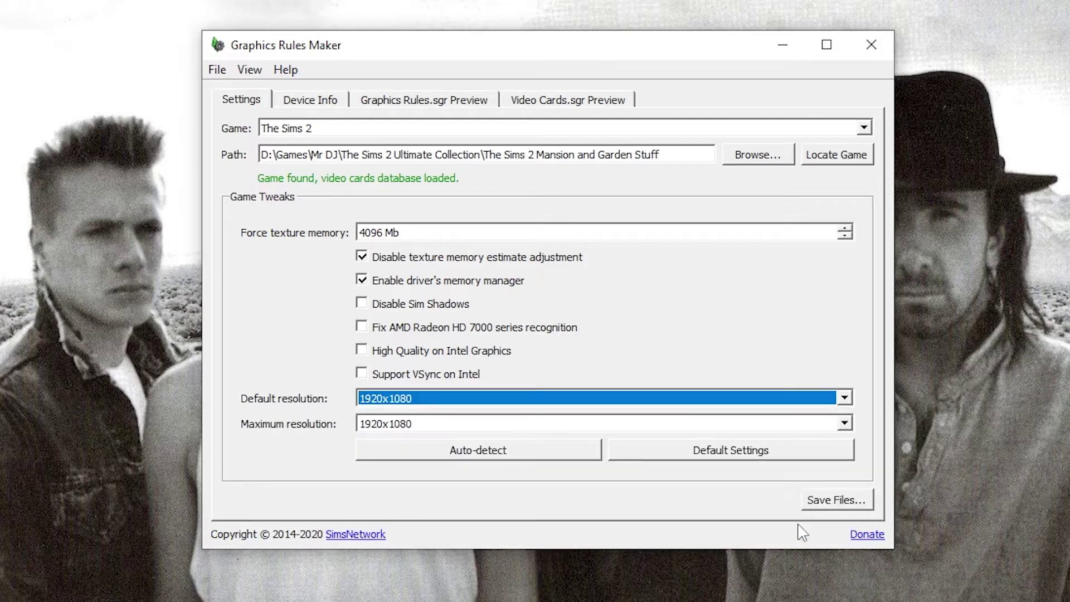
click(844, 426)
scroll(841, 468, up, 4)
key(Escape)
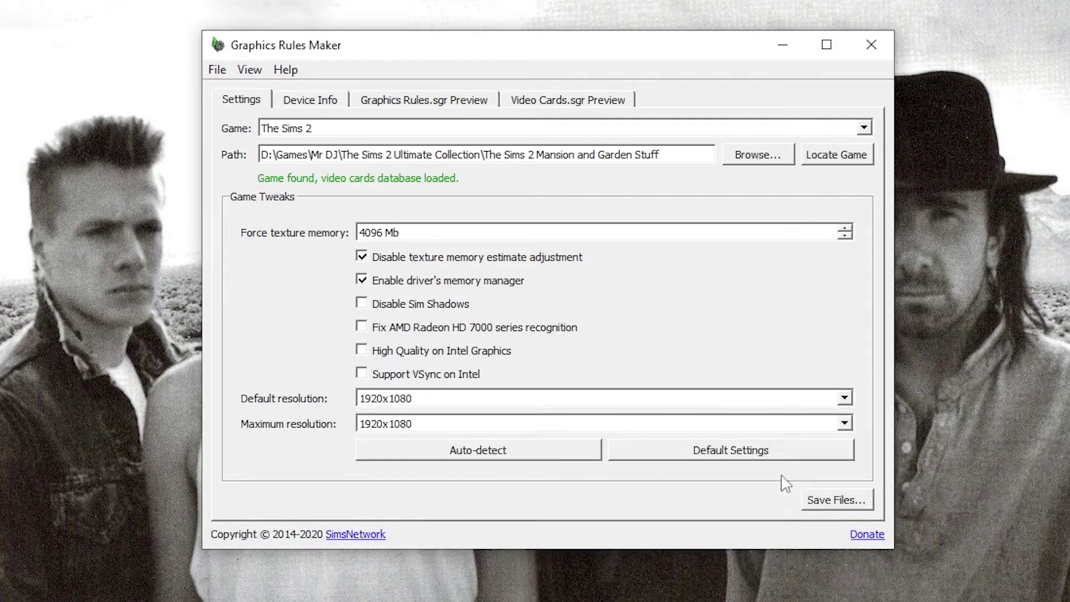
click(839, 504)
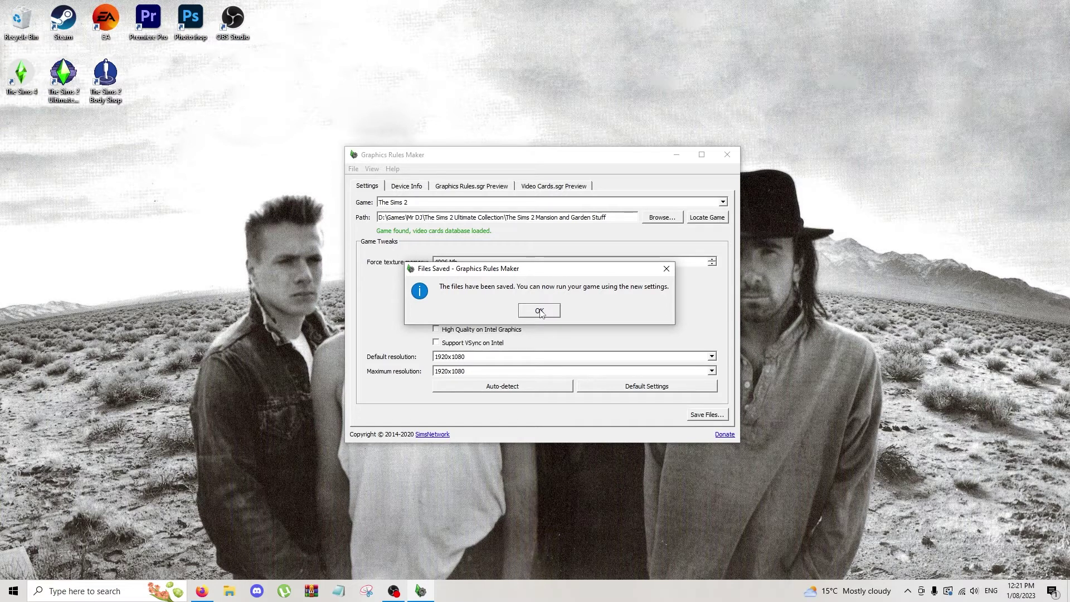
click(540, 311)
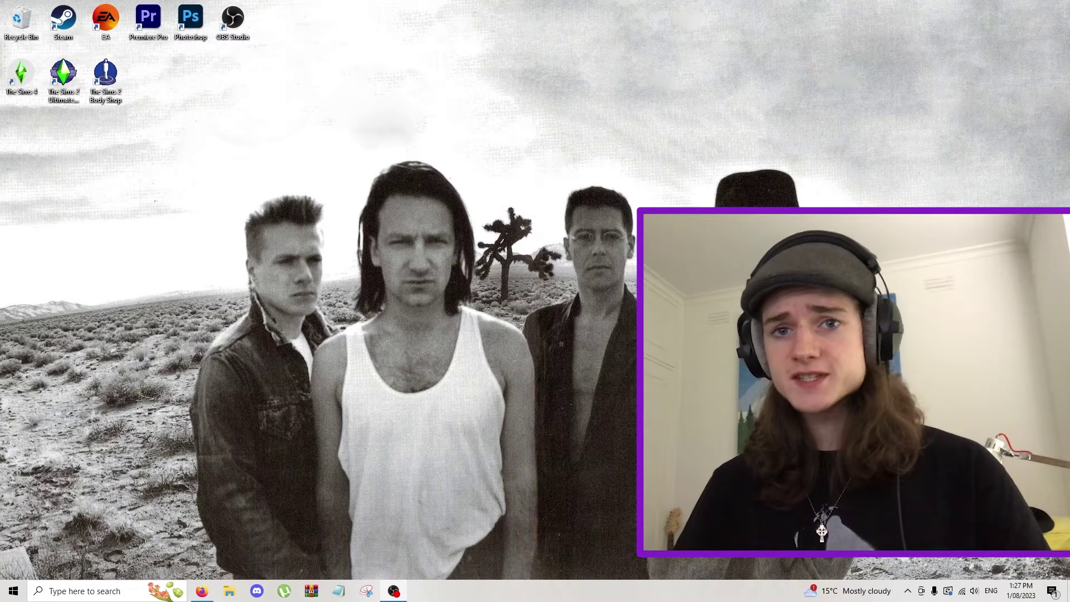
Switch to Firefox, download the 4GB Patch from the NTCore page and run 4gb_patch.exe from the archive
click(203, 589)
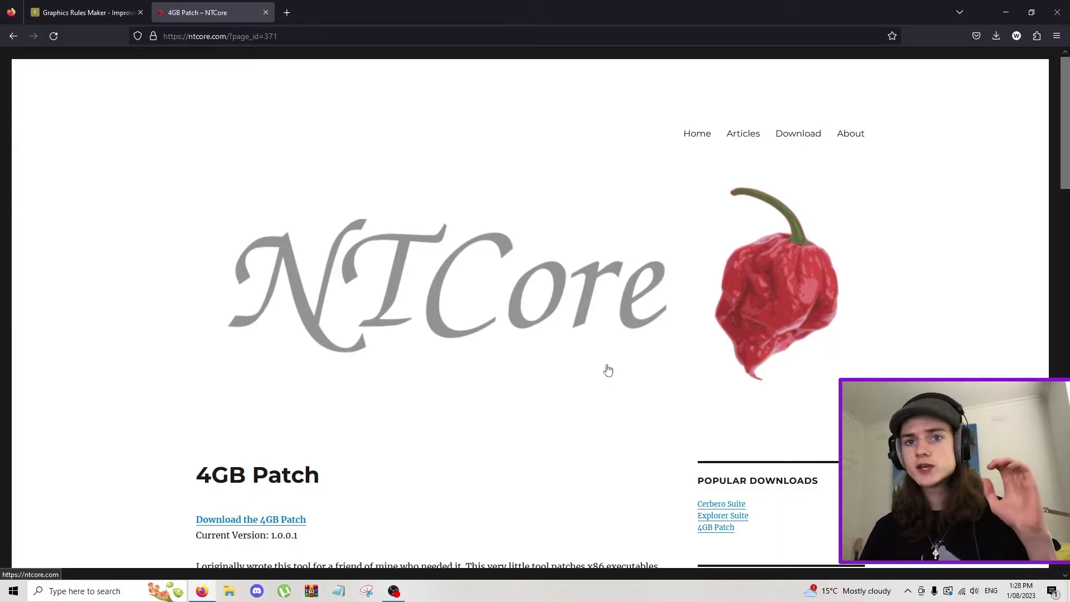
scroll(544, 408, down, 2)
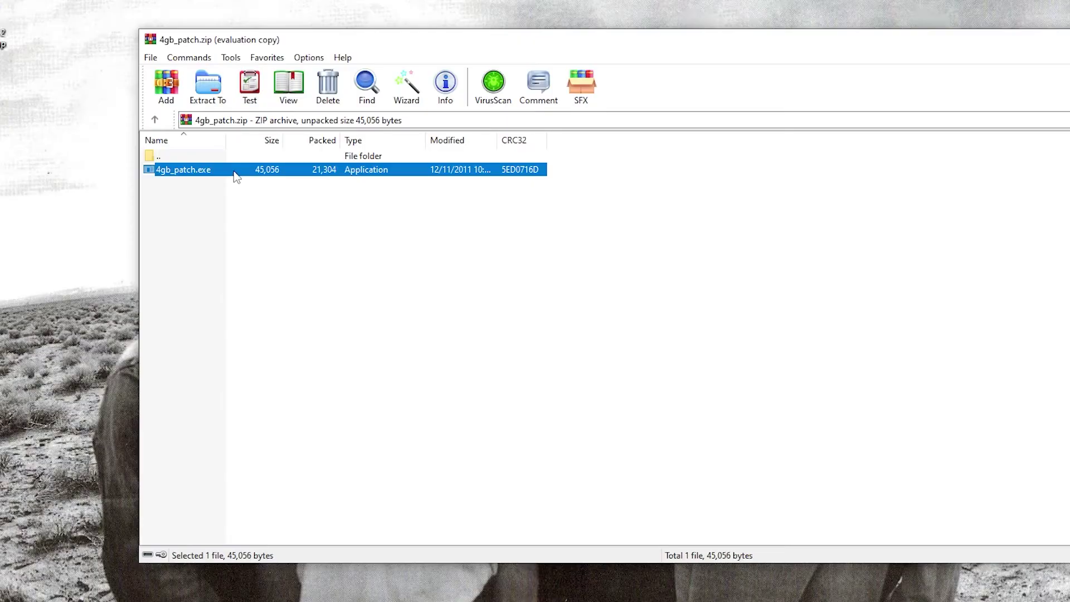
double_click(236, 176)
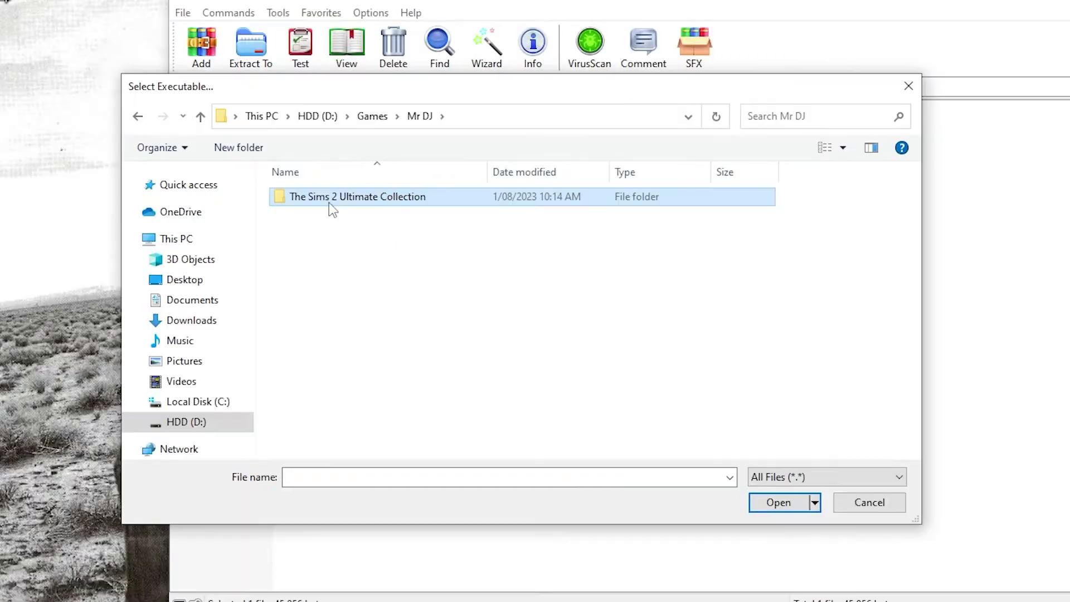
Apply the 4GB patch to Sims2EP9 in the TSBin folder of The Sims 2 Mansion and Garden Stuff
double_click(358, 202)
scroll(502, 377, down, 1)
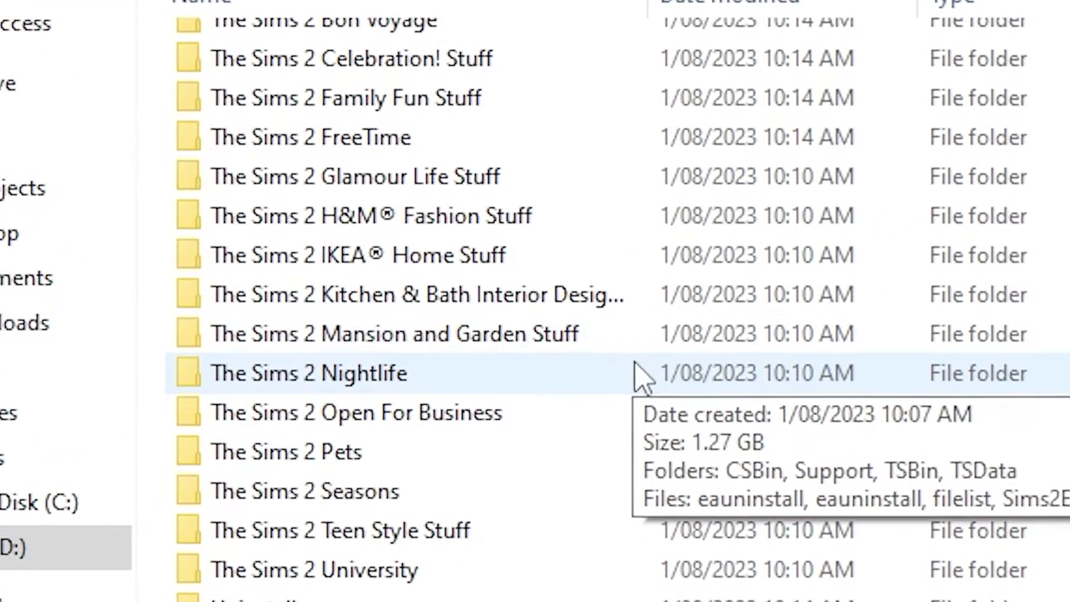
double_click(588, 337)
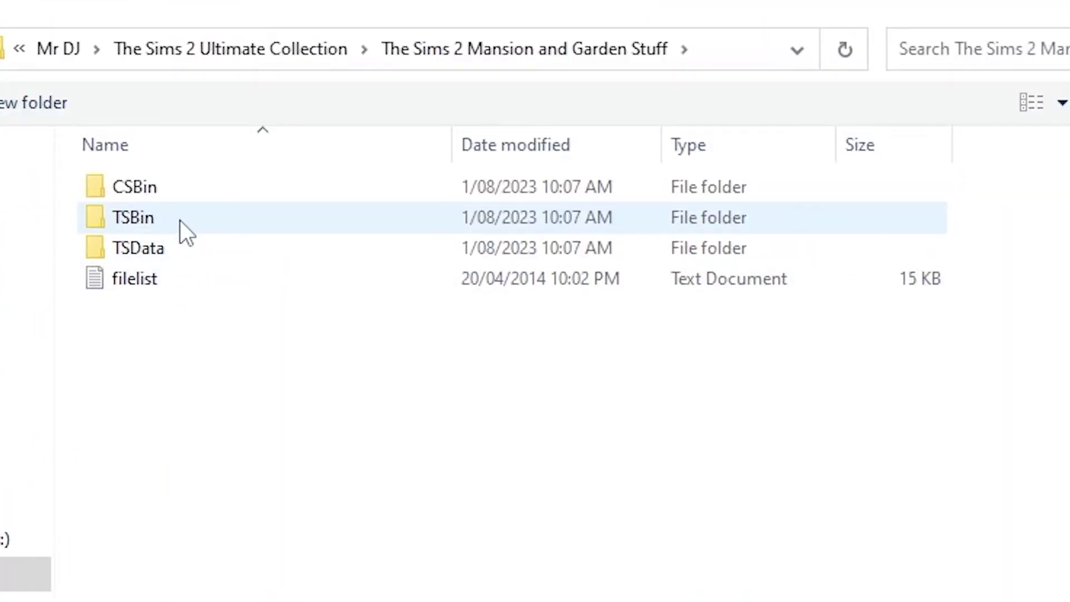
double_click(180, 219)
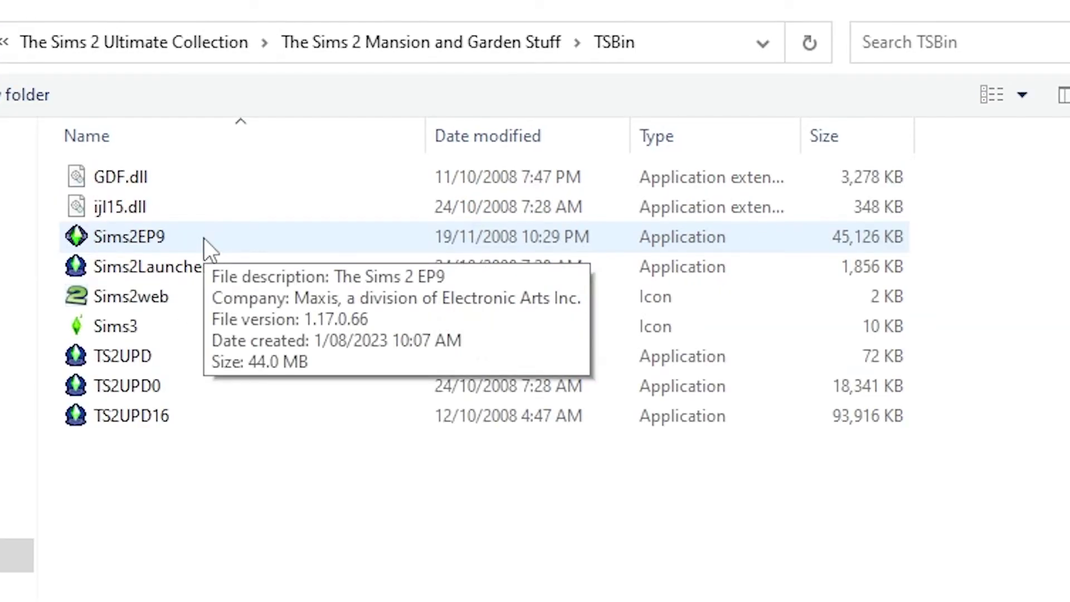
click(204, 239)
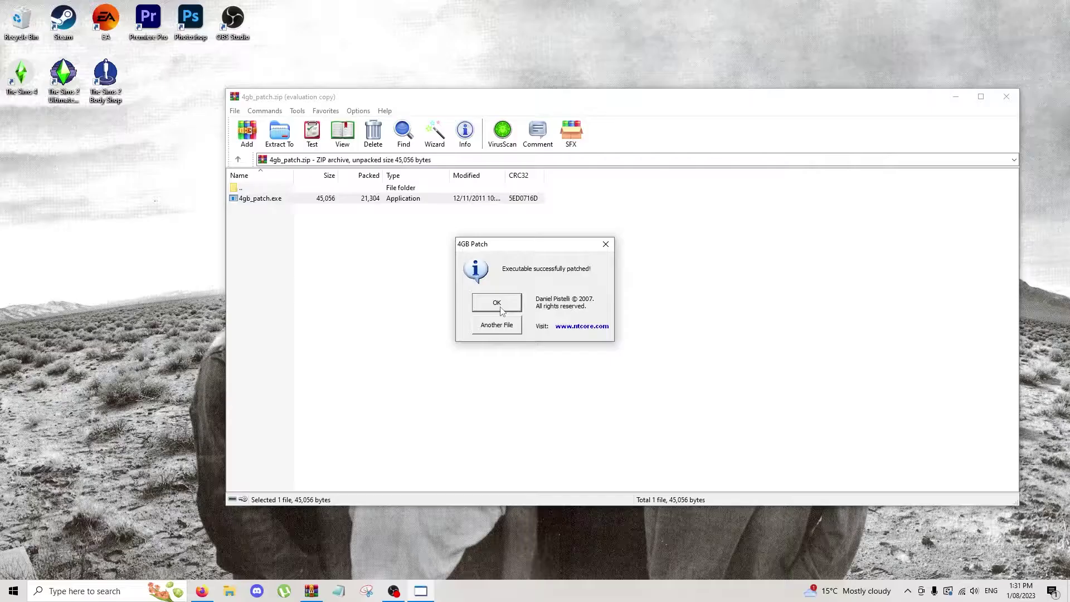
click(432, 320)
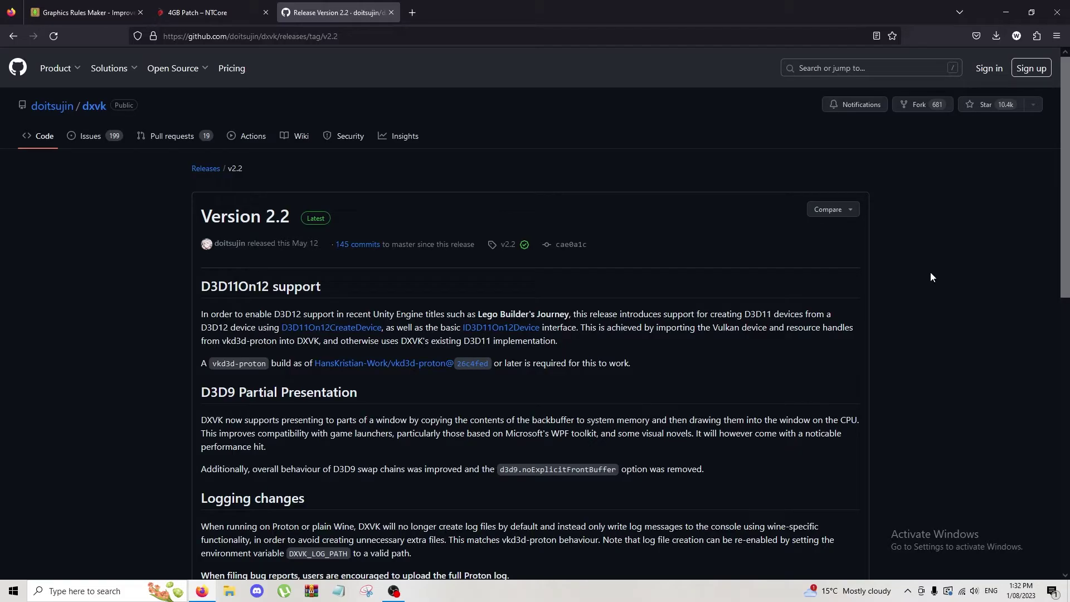
Download dxvk-2.2.tar.gz from the GitHub release page, extract d3d9.dll from its x64 folder to the desktop, and close the archive
scroll(931, 272, down, 20)
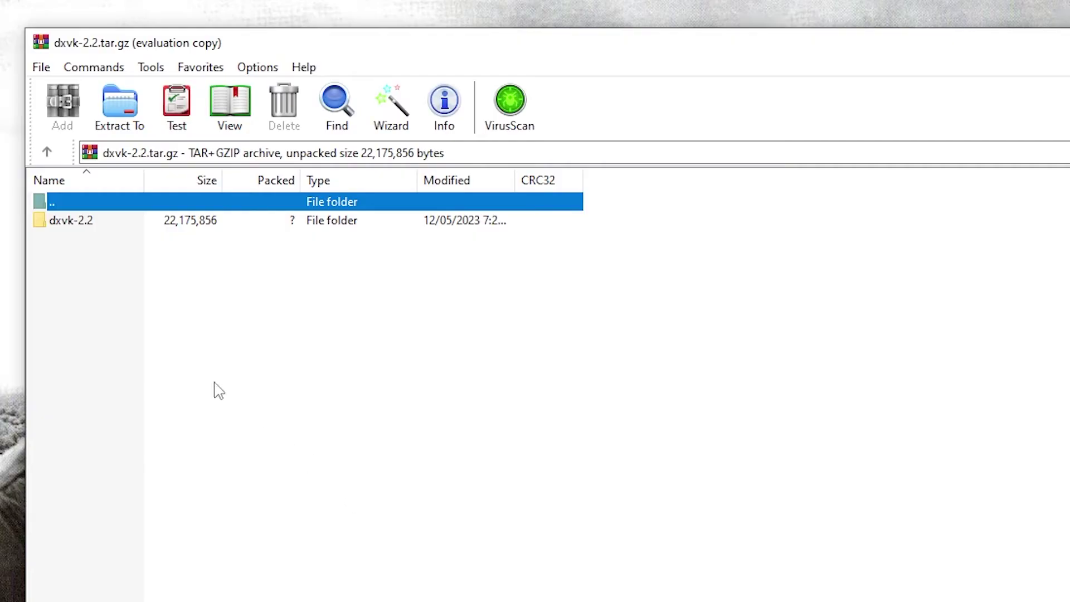
double_click(70, 226)
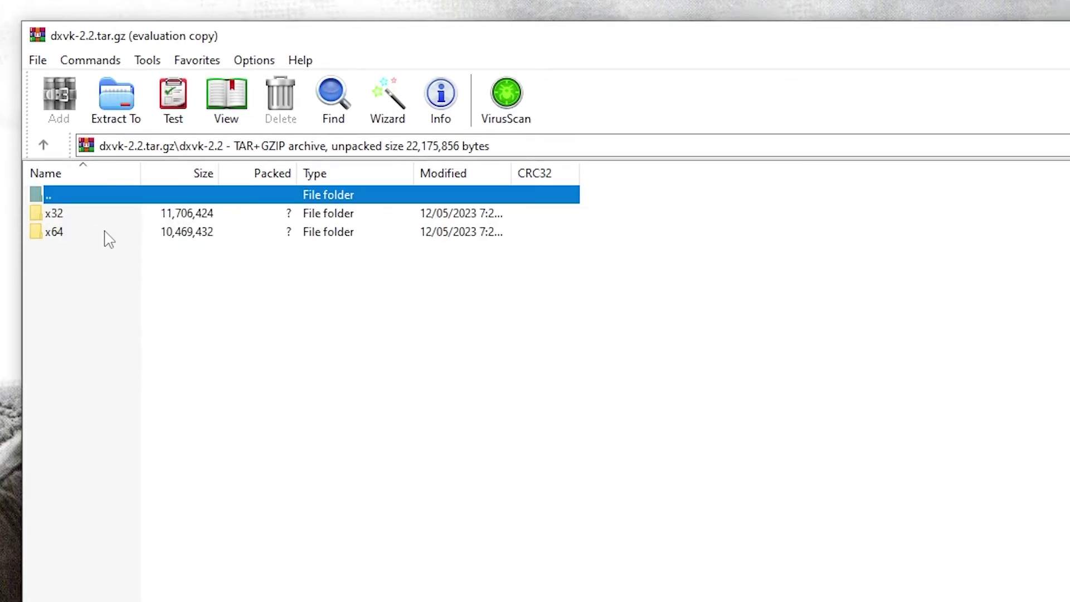
double_click(108, 239)
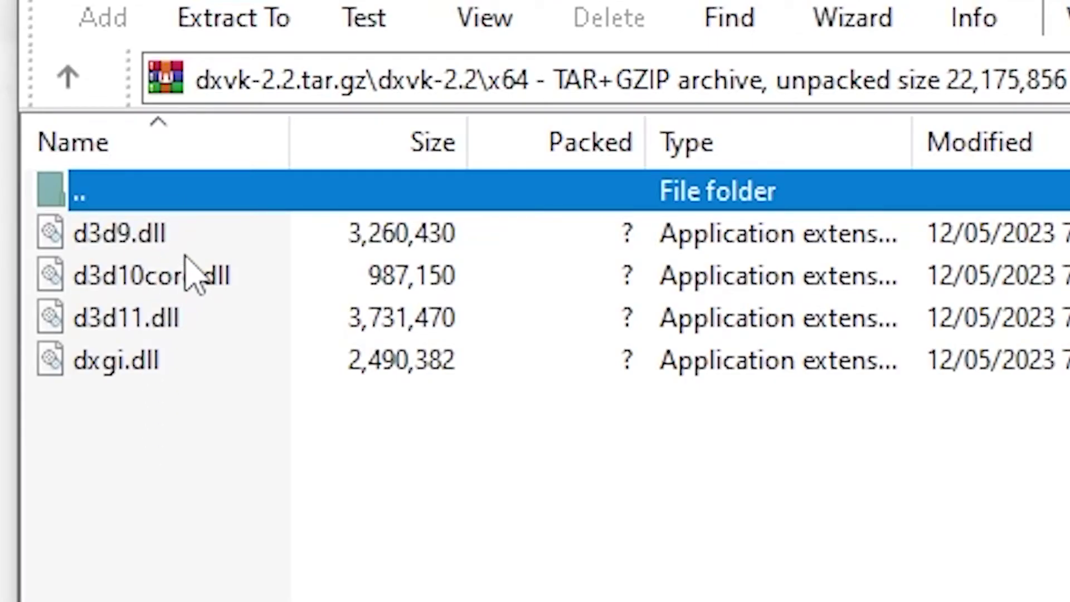
click(192, 230)
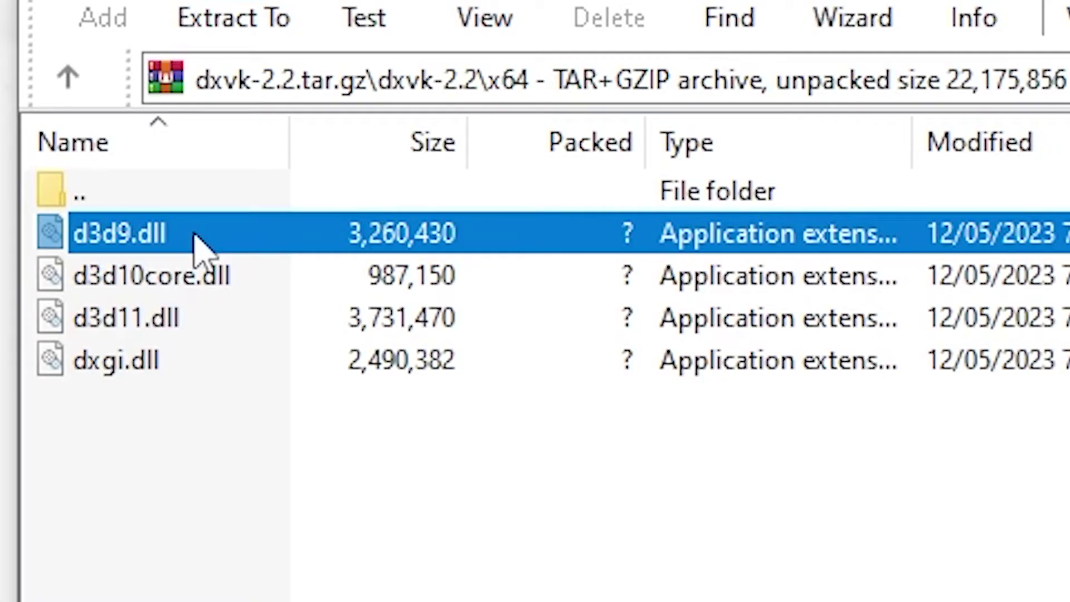
drag(201, 245, 0, 112)
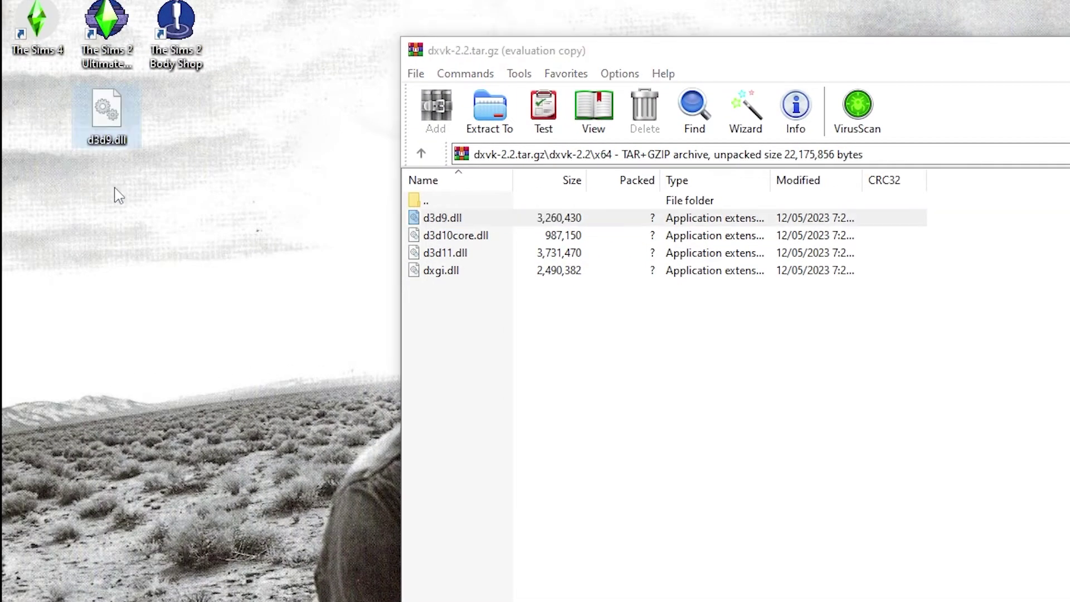
click(286, 238)
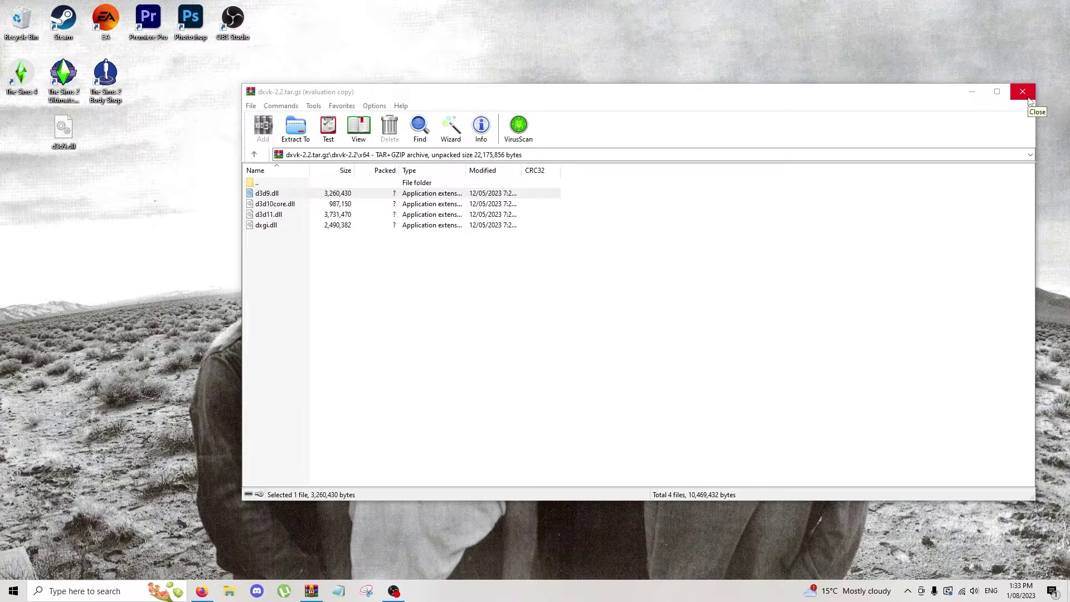
click(1029, 98)
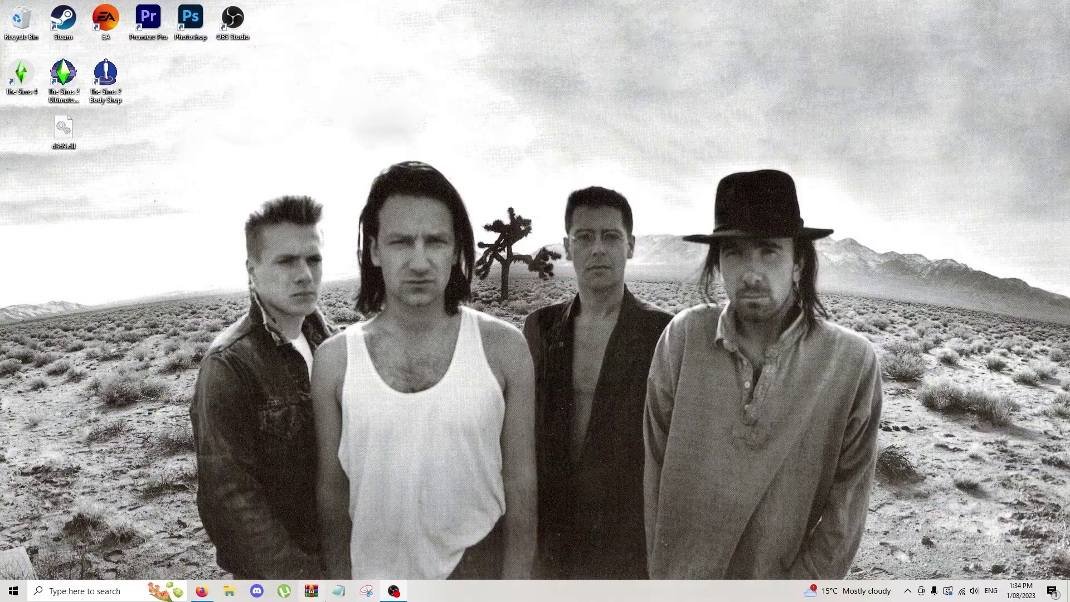
Switch to Notepad, write d3d9.maxAvailableMemory=4096 in a new file, and save it to the desktop as dxvk.conf with the All Files type
click(338, 591)
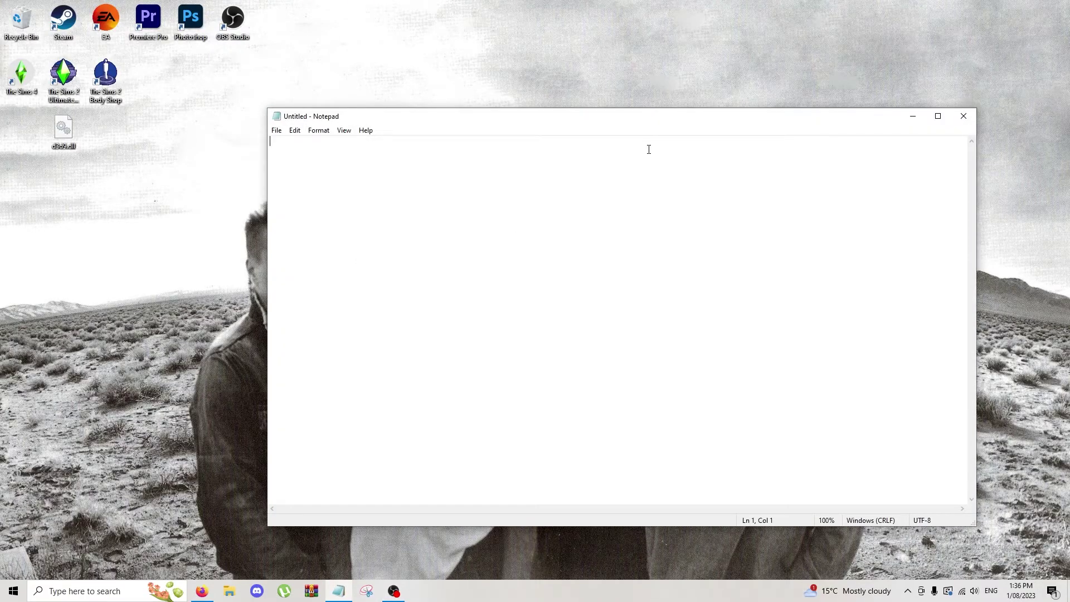
text(d3d9.maxAvailableMemory=4096)
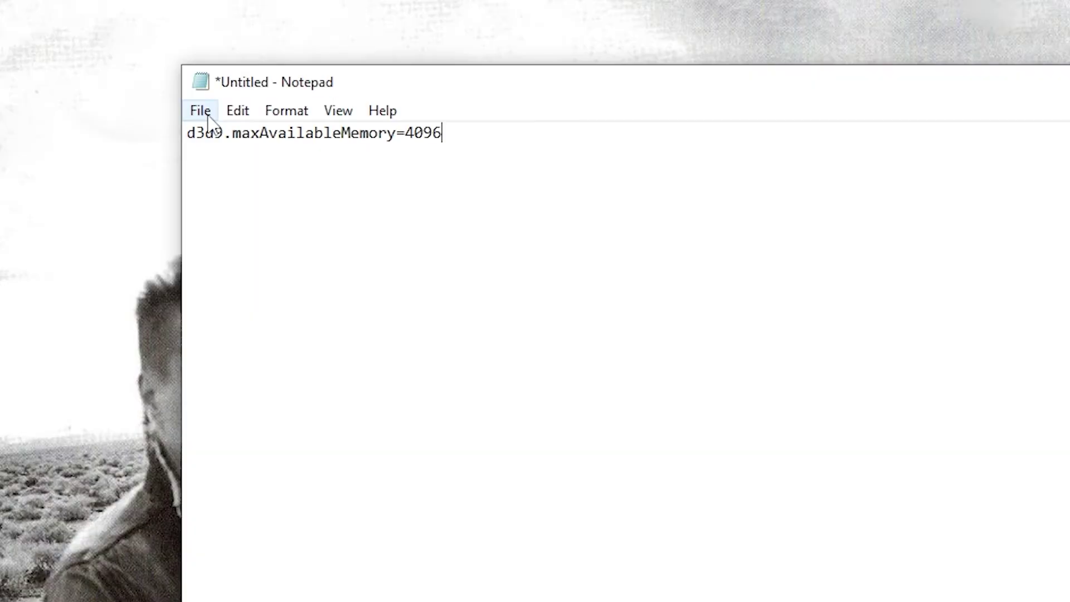
click(209, 122)
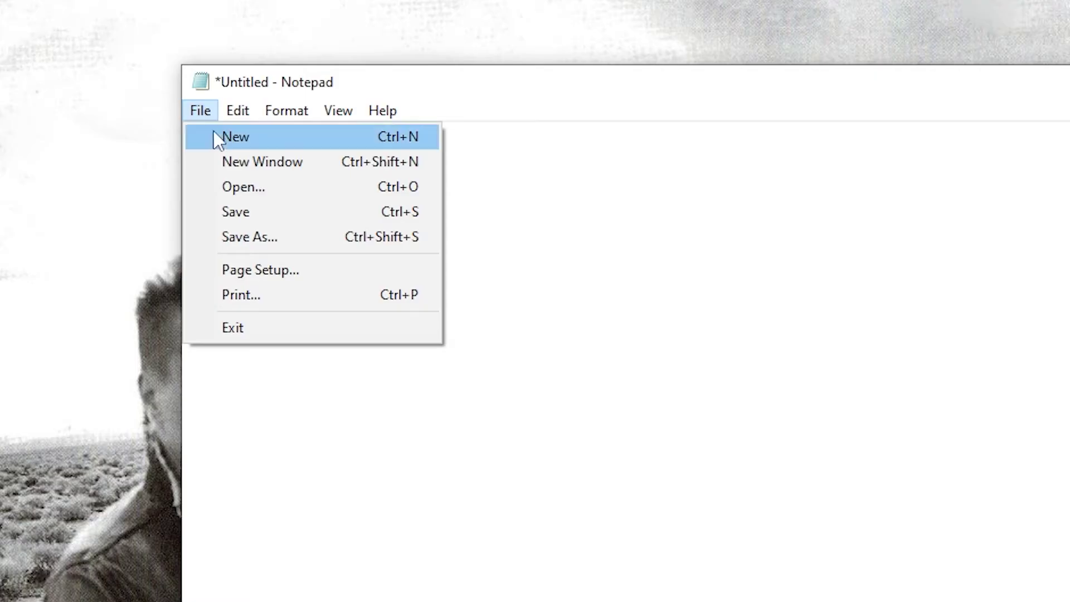
click(246, 239)
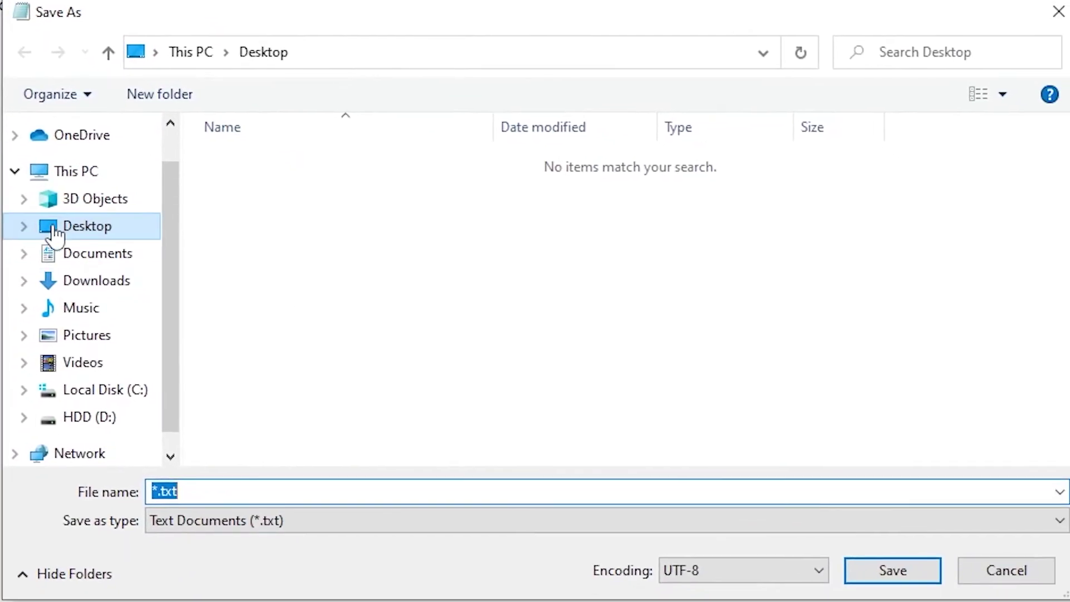
click(205, 317)
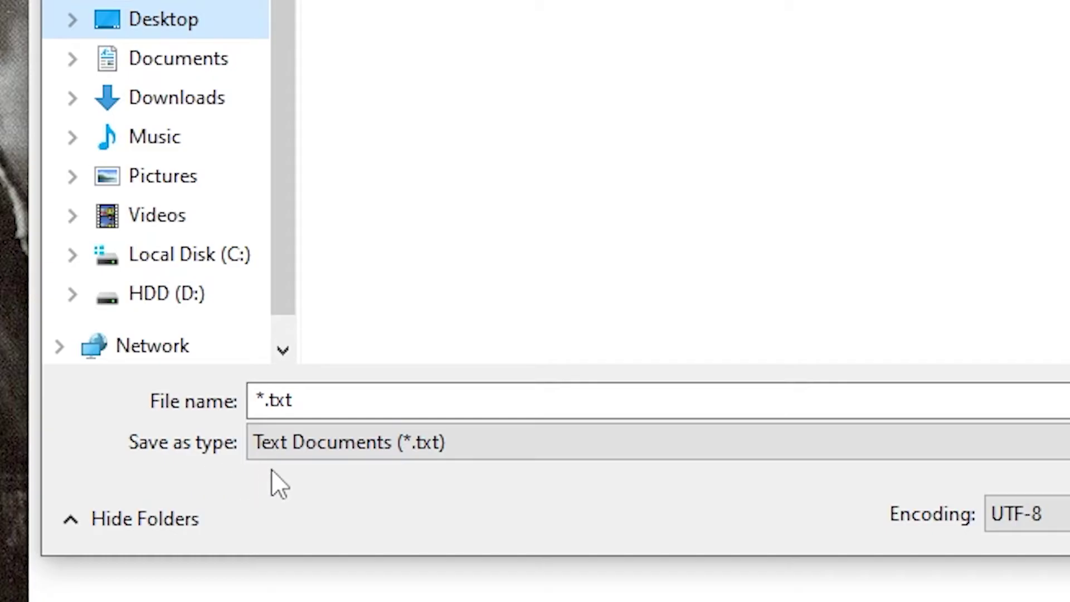
click(309, 456)
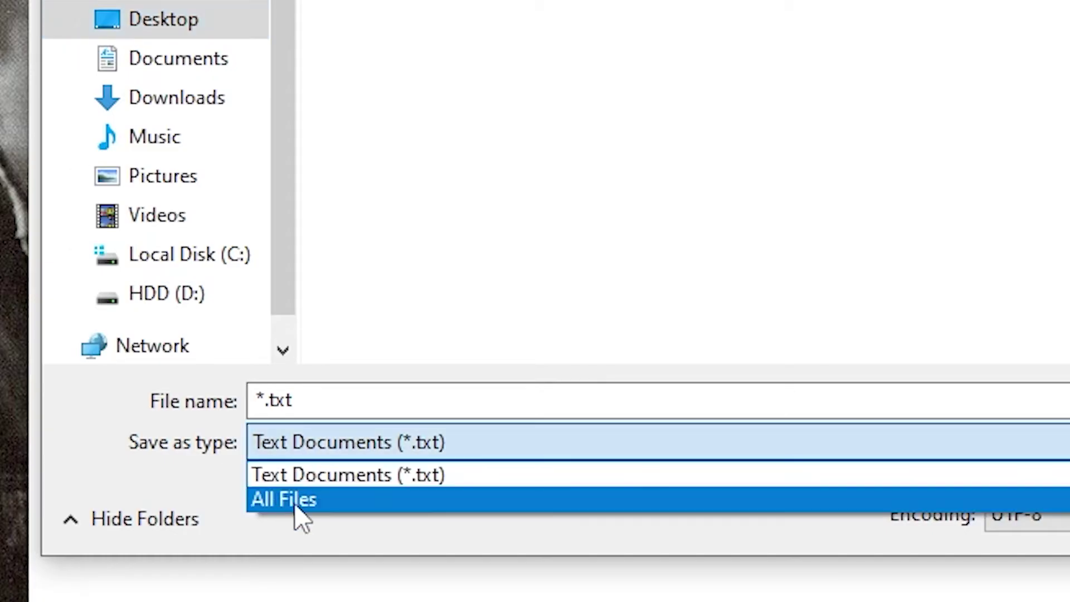
click(295, 501)
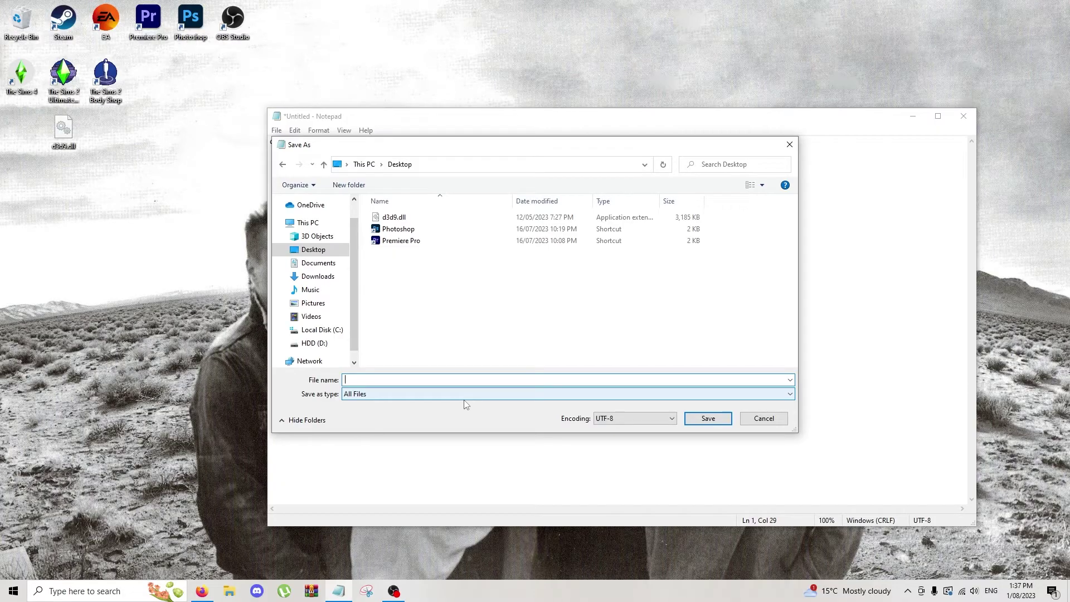
text(dxvk)
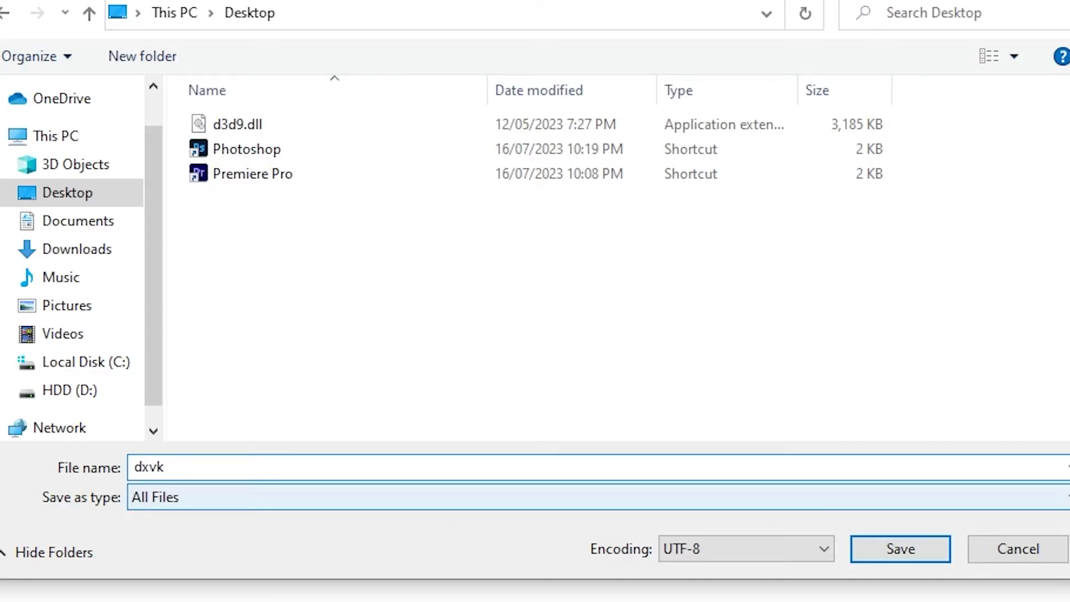
text(.co)
text(nf)
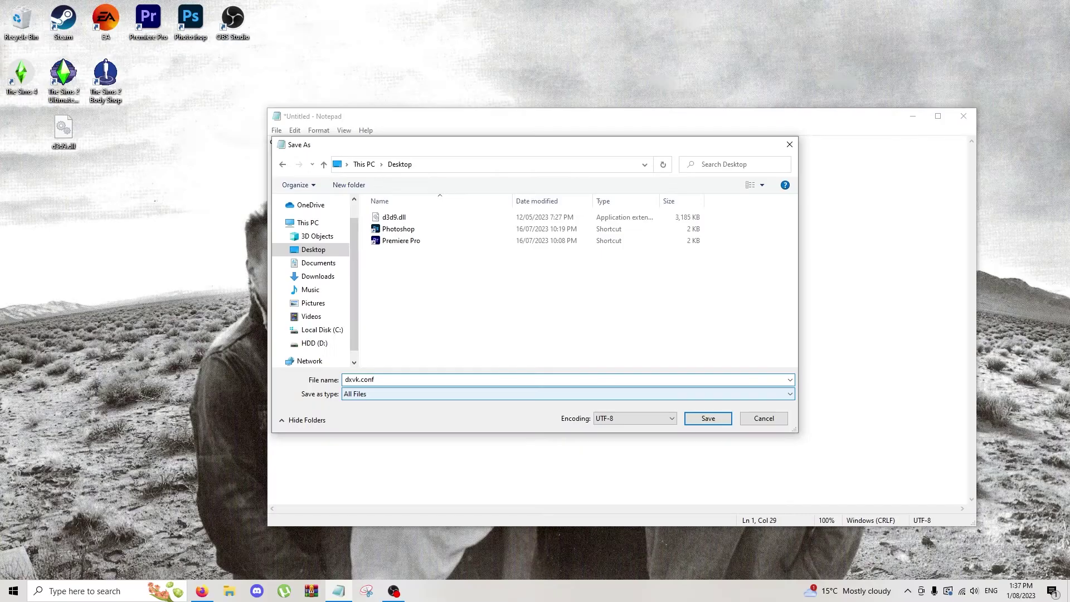
click(534, 379)
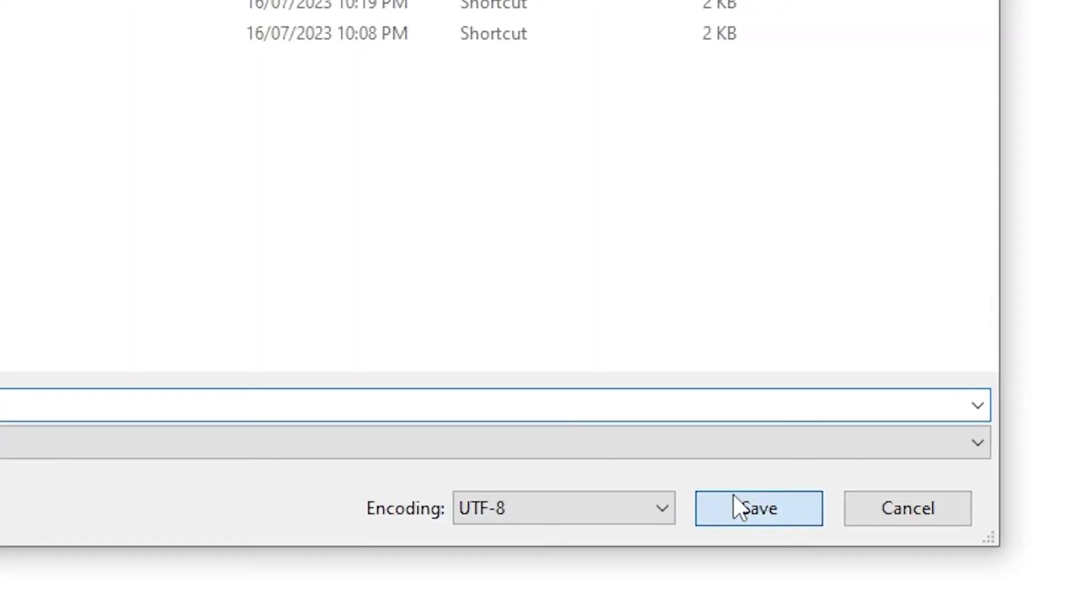
click(797, 460)
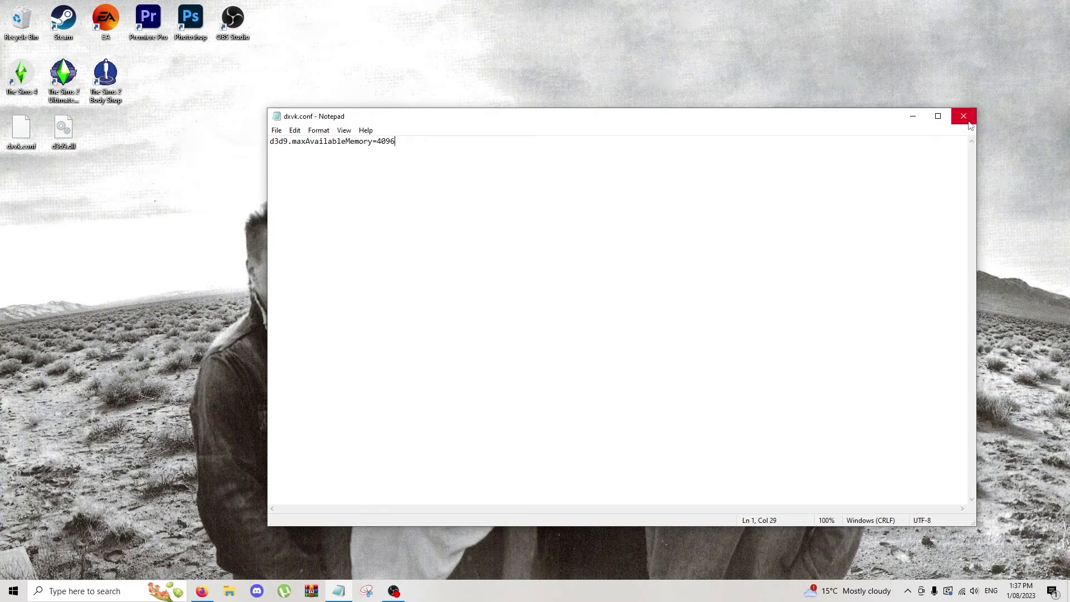
click(964, 116)
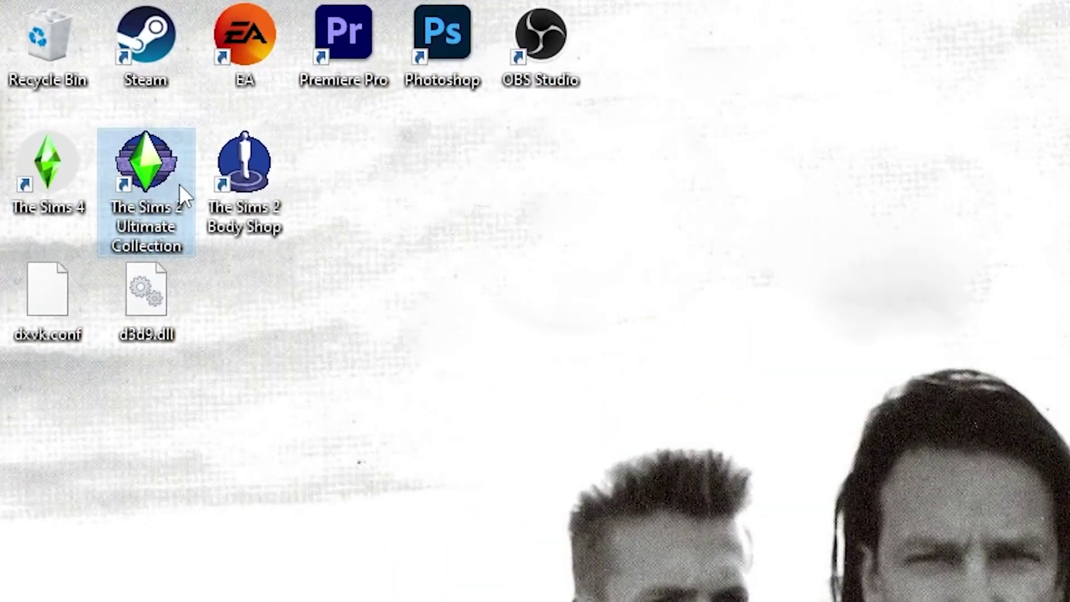
Open the file location of The Sims 2 Ultimate Collection shortcut and move dxvk.conf and d3d9.dll from the desktop into the TSBin folder
right_click(105, 109)
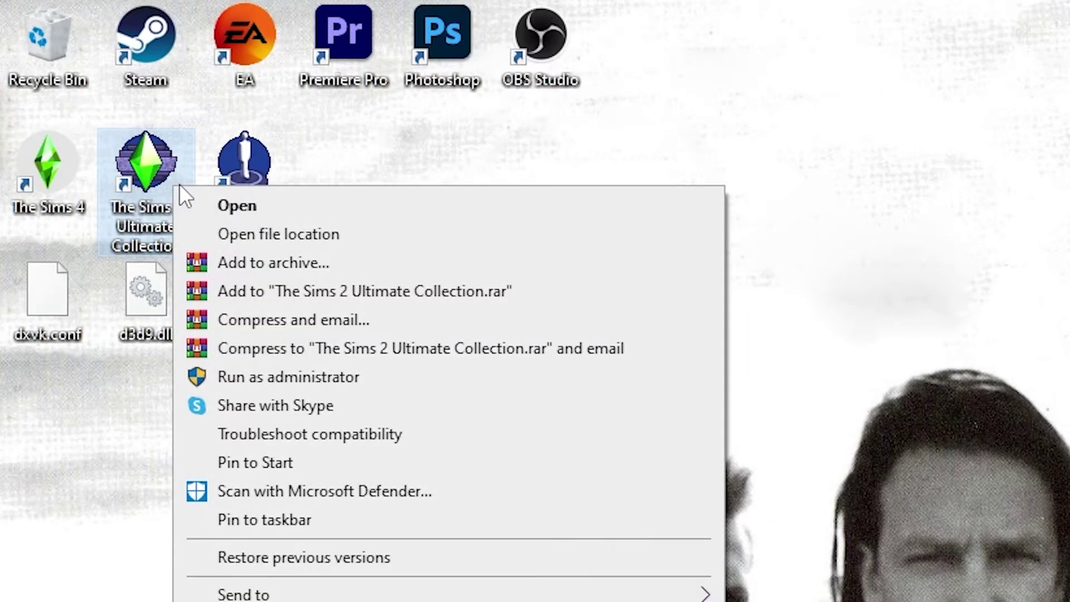
click(355, 241)
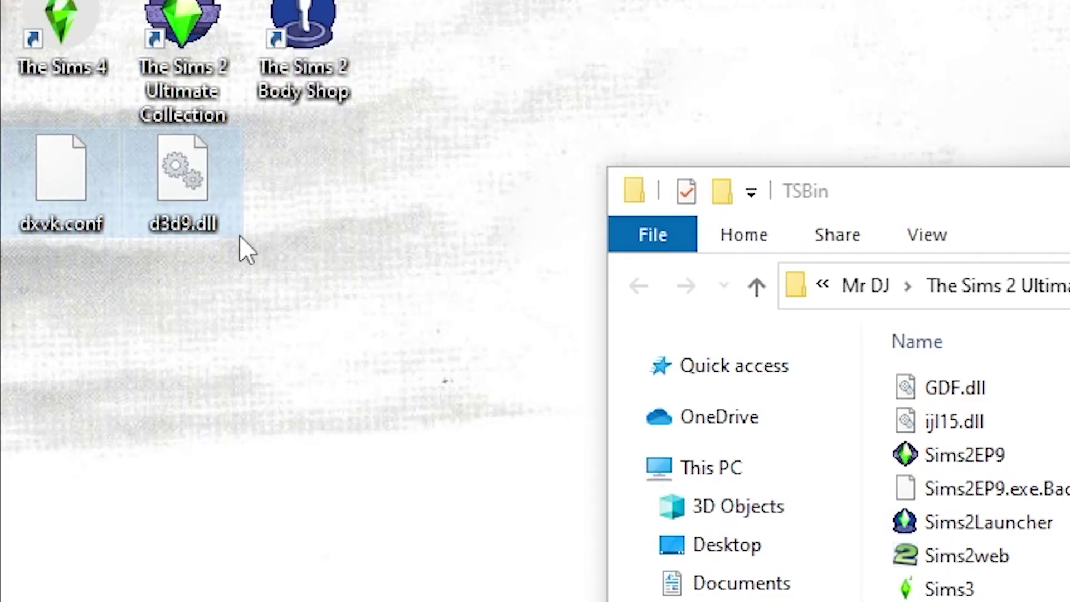
drag(172, 166, 449, 512)
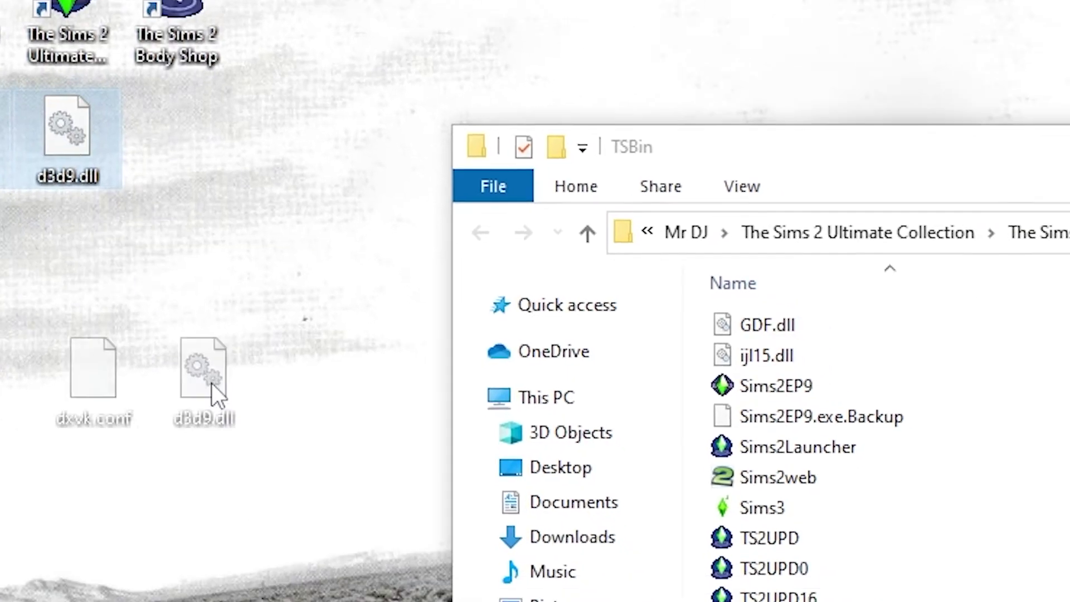
click(449, 513)
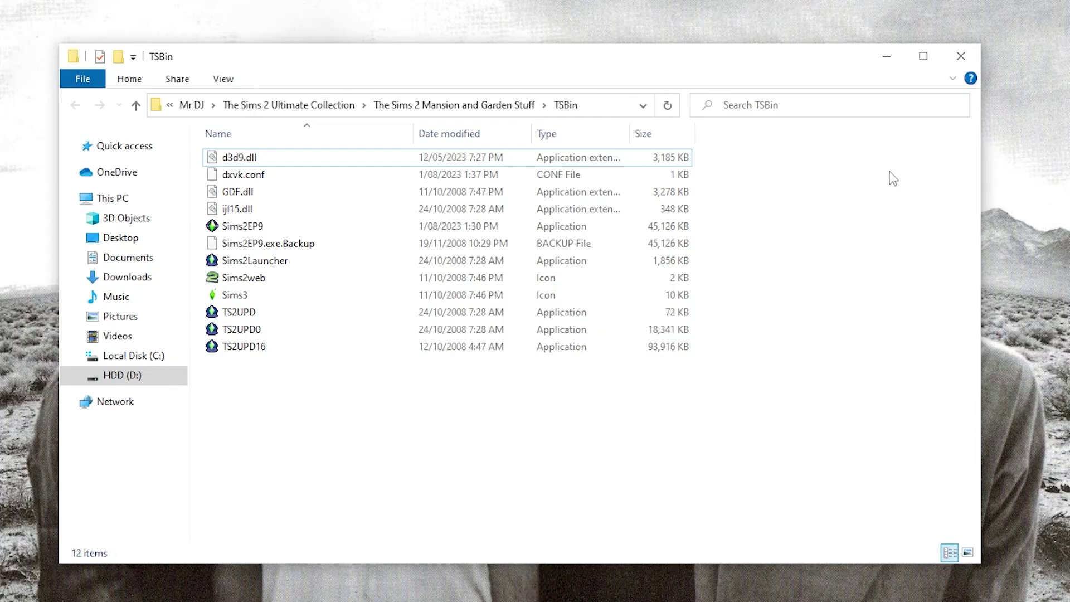
click(976, 61)
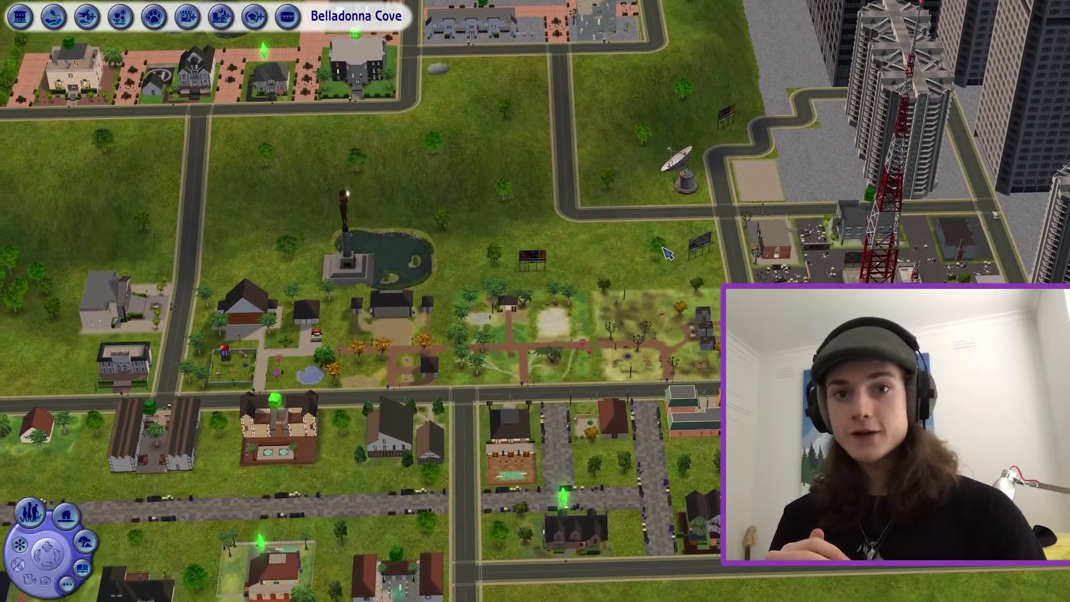
scroll(667, 254, up, 2)
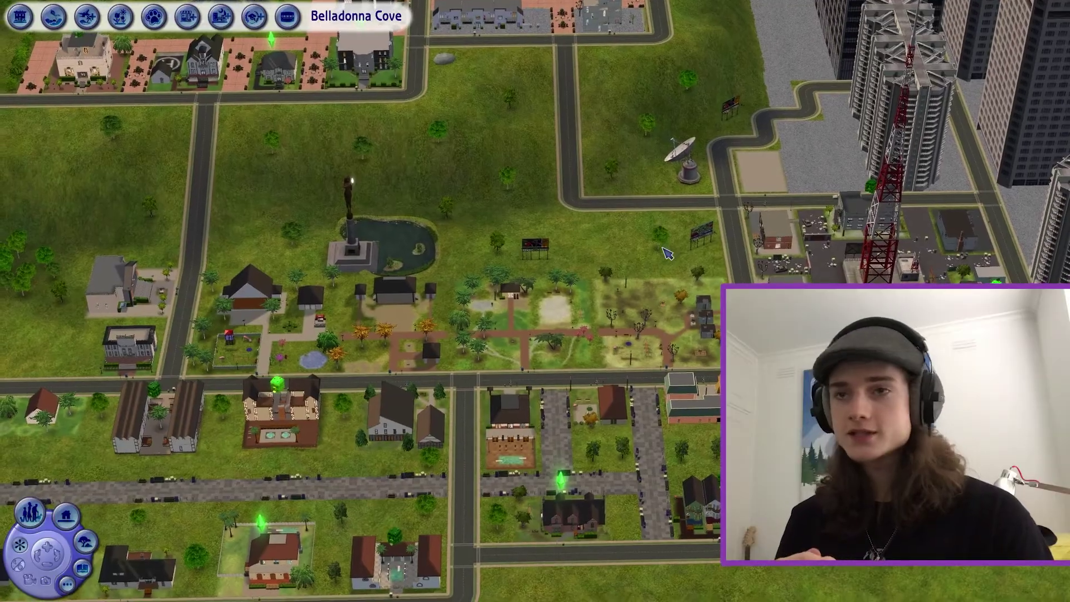
scroll(667, 254, up, 2)
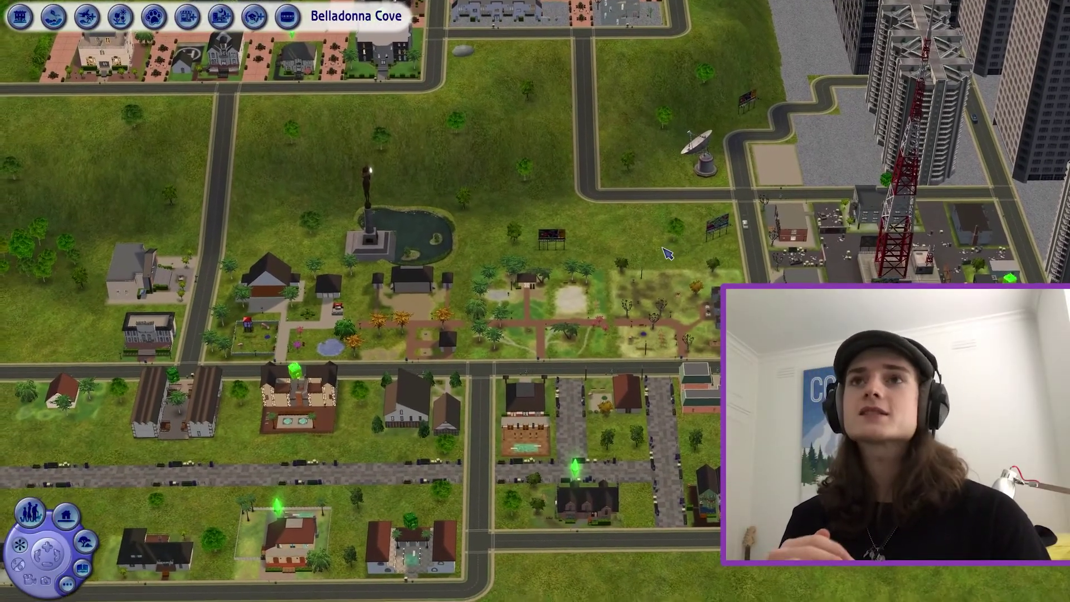
scroll(667, 254, up, 2)
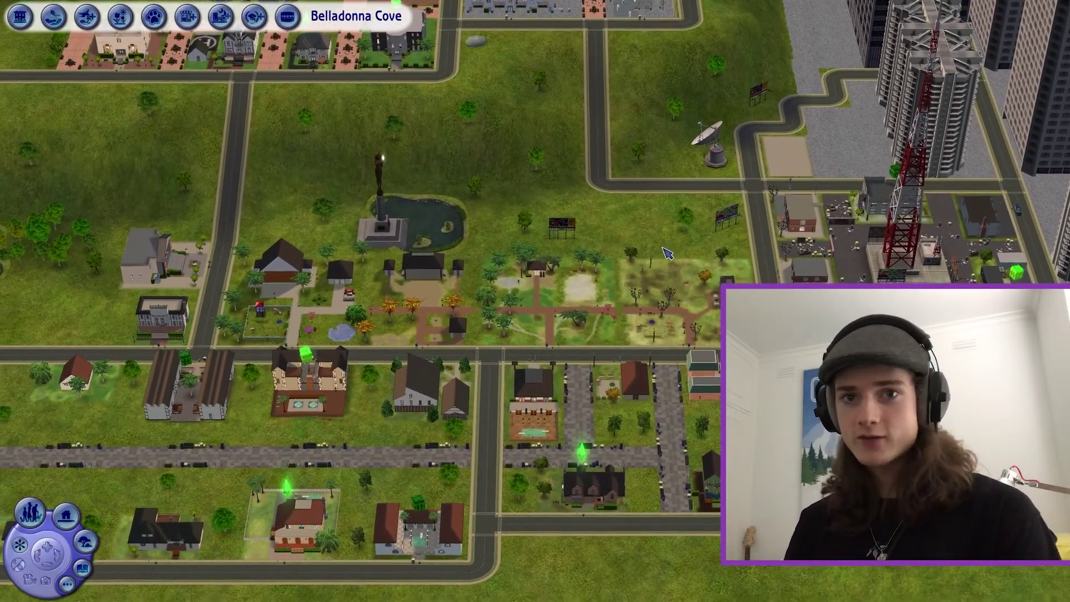